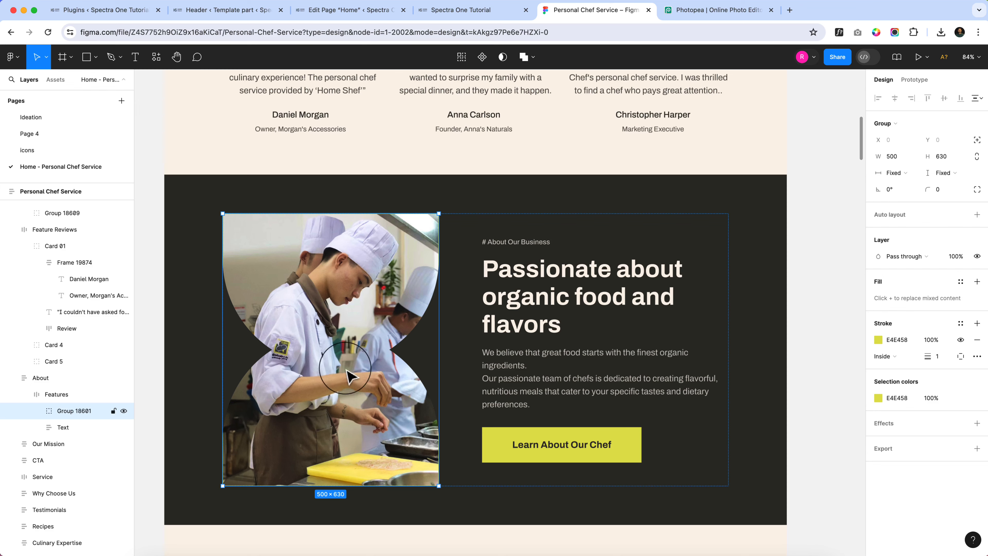
# Export the selected chef image group from the About section as a 1x PNG
pyautogui.scroll(-2, 359, 389)
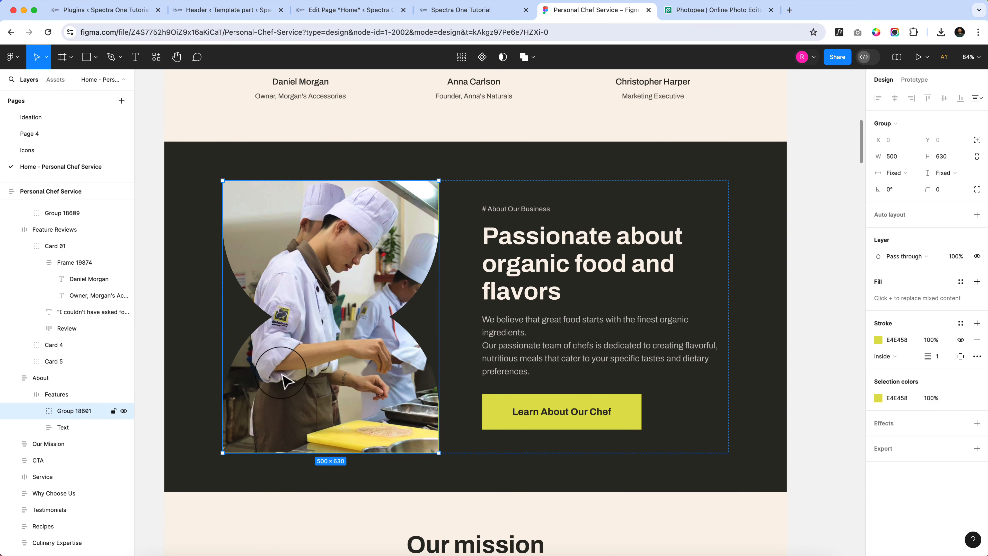
pyautogui.click(977, 449)
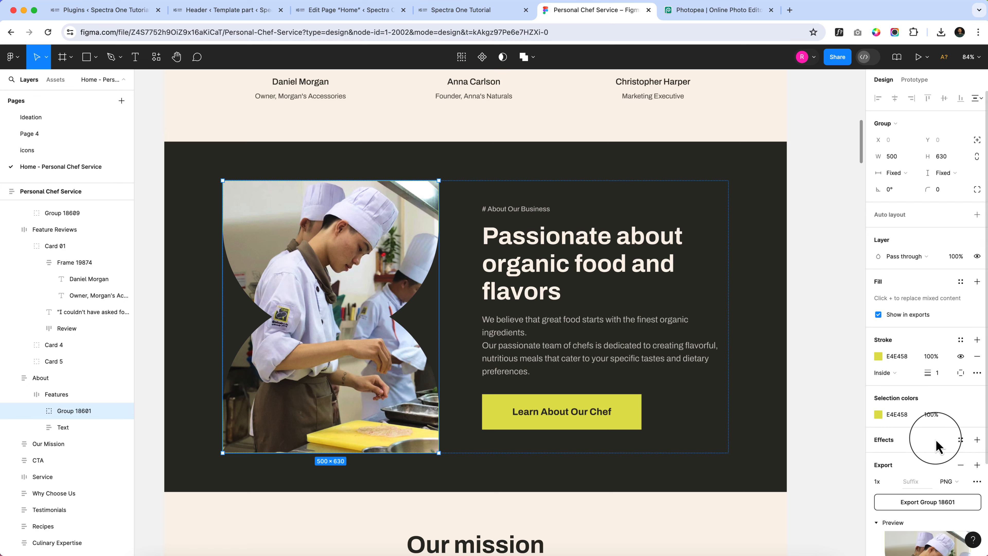
pyautogui.scroll(-3, 978, 428)
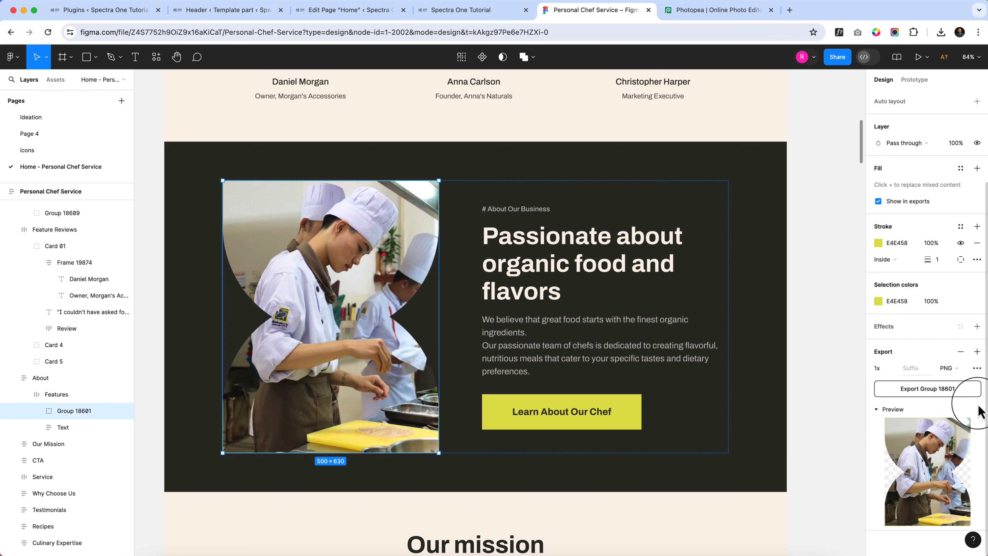
pyautogui.click(946, 390)
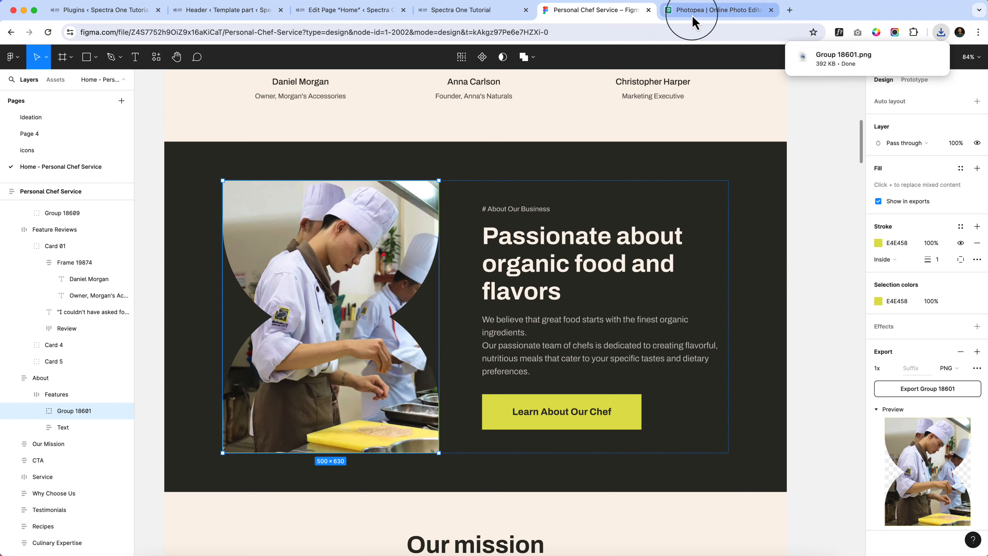
# Switch to Photopea and open the downloaded Group 18601.png there
pyautogui.click(699, 11)
pyautogui.click(942, 33)
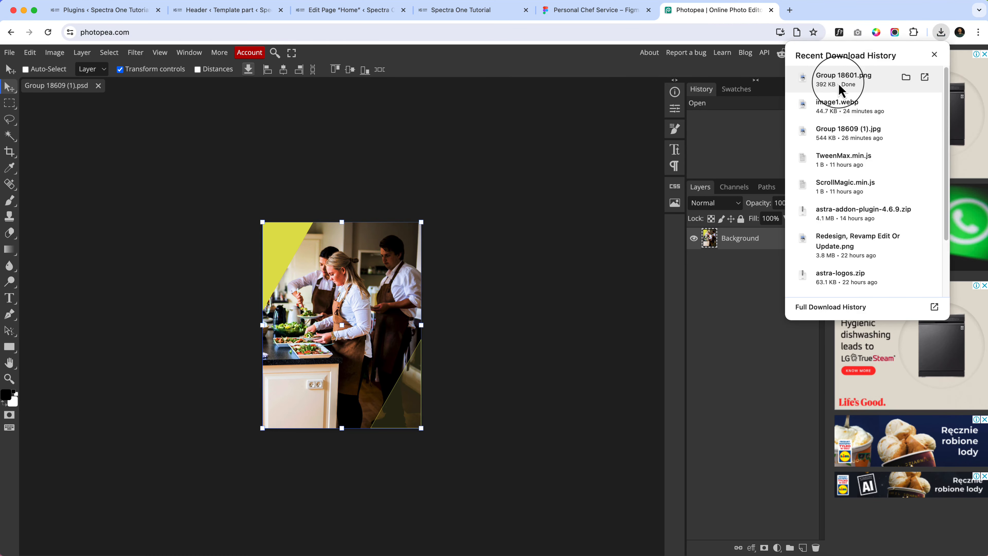
pyautogui.moveTo(842, 81); pyautogui.dragTo(503, 99)
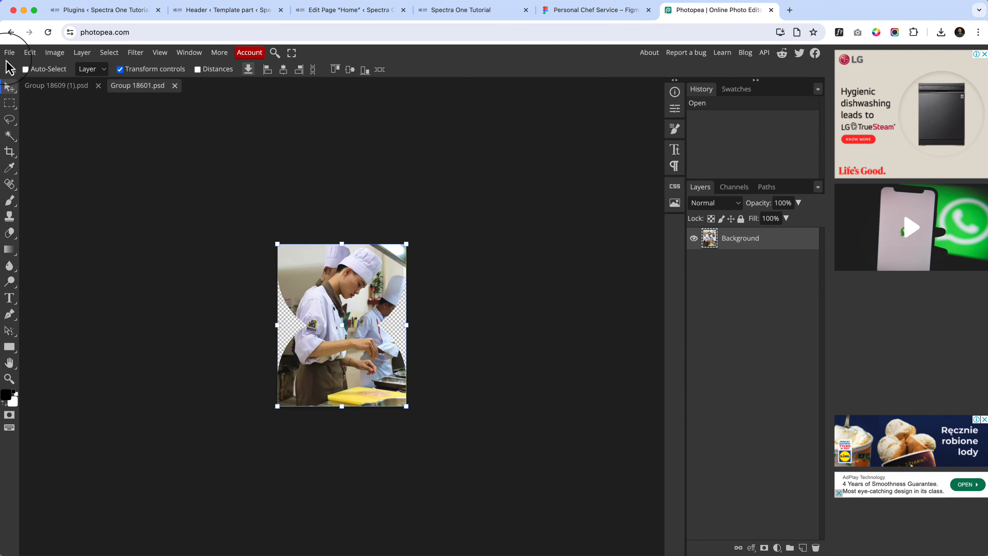
# Export the chef image in WEBP format at 77% quality, 500 by 630 px
pyautogui.click(9, 52)
pyautogui.moveTo(44, 203)
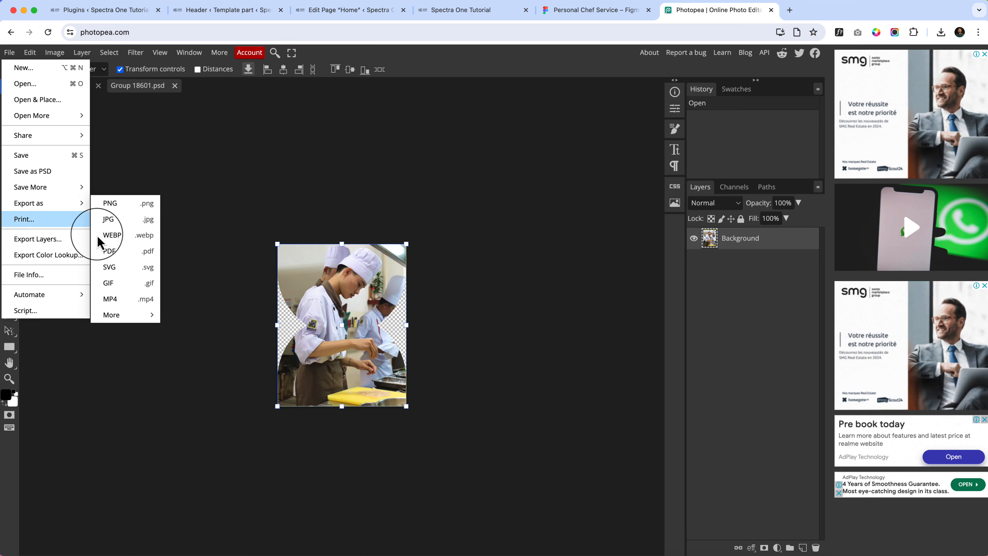
pyautogui.click(104, 235)
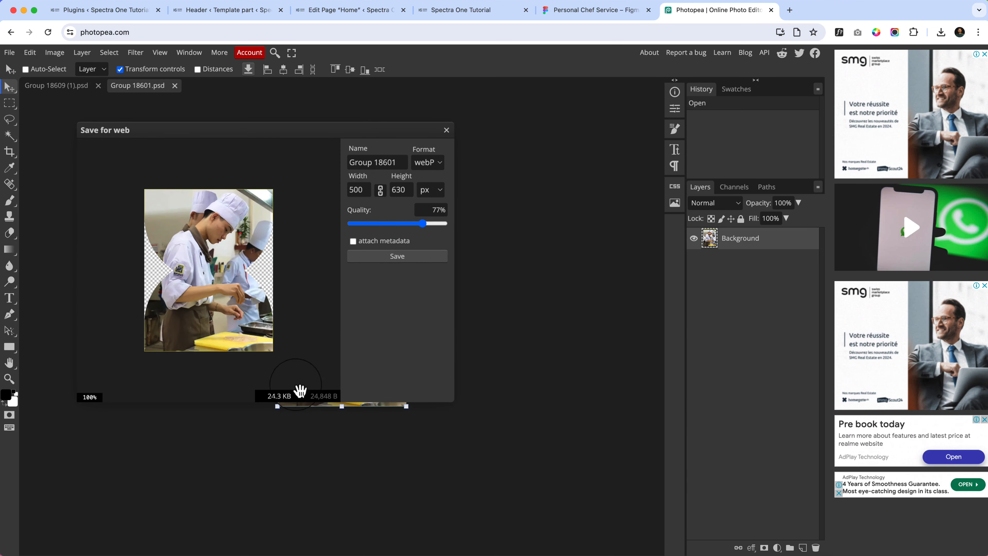
pyautogui.click(415, 261)
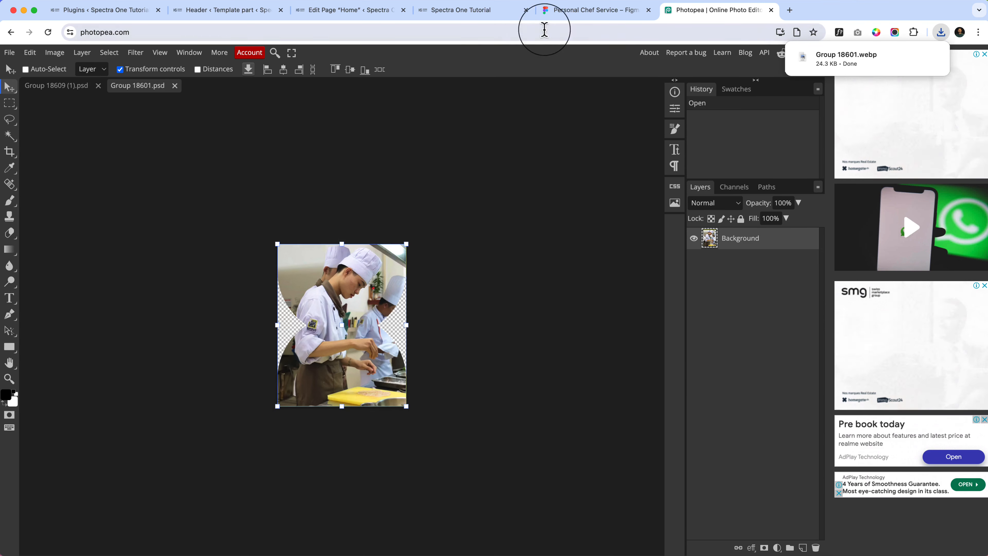
# Switch to the WordPress Home page editor and add a Container block with two equal columns below the testimonials
pyautogui.click(359, 12)
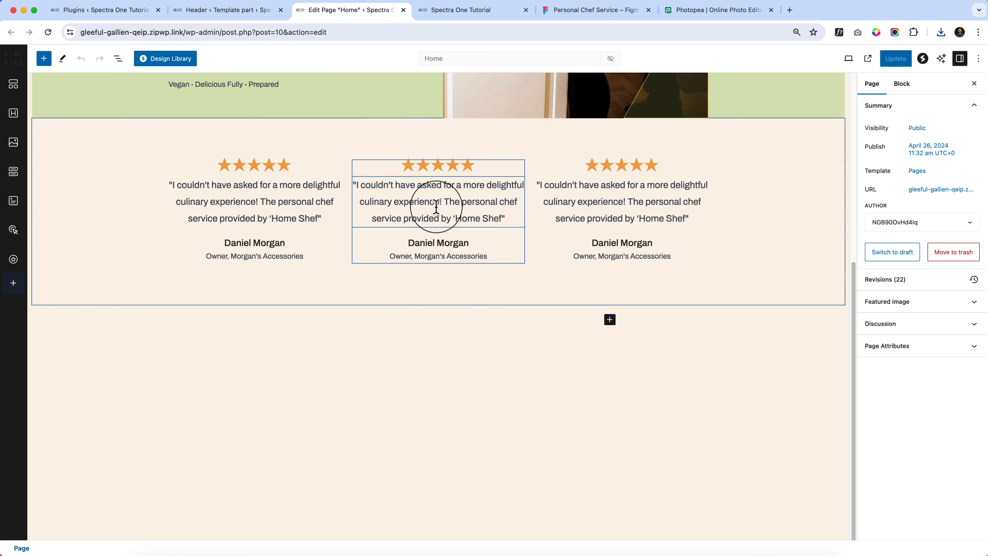
pyautogui.click(425, 328)
pyautogui.write('/conta')
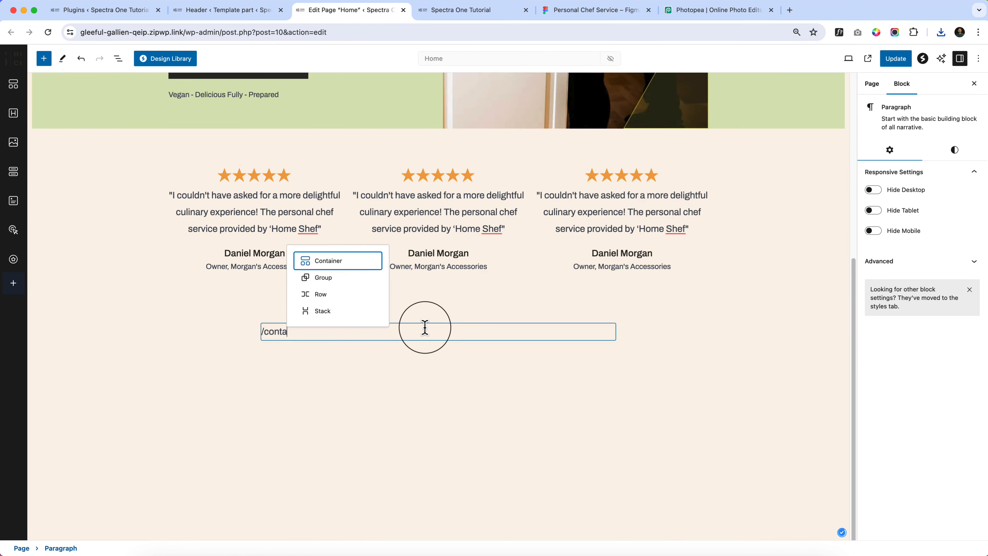
pyautogui.press('Return')
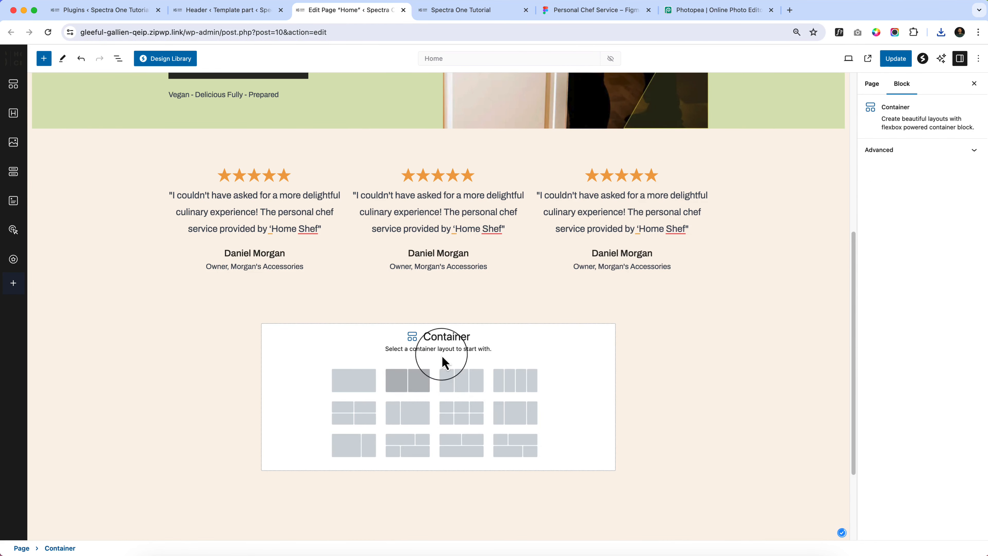
pyautogui.click(408, 380)
# Switch to the Figma design and copy the "Passionate about organic food and flavors" heading text
pyautogui.click(550, 15)
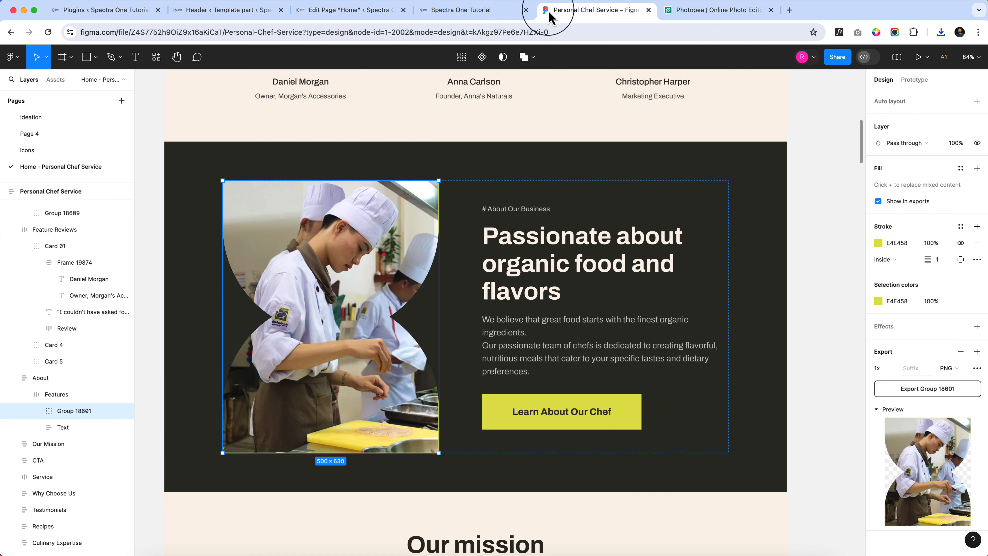
pyautogui.doubleClick(523, 253)
pyautogui.doubleClick(523, 253)
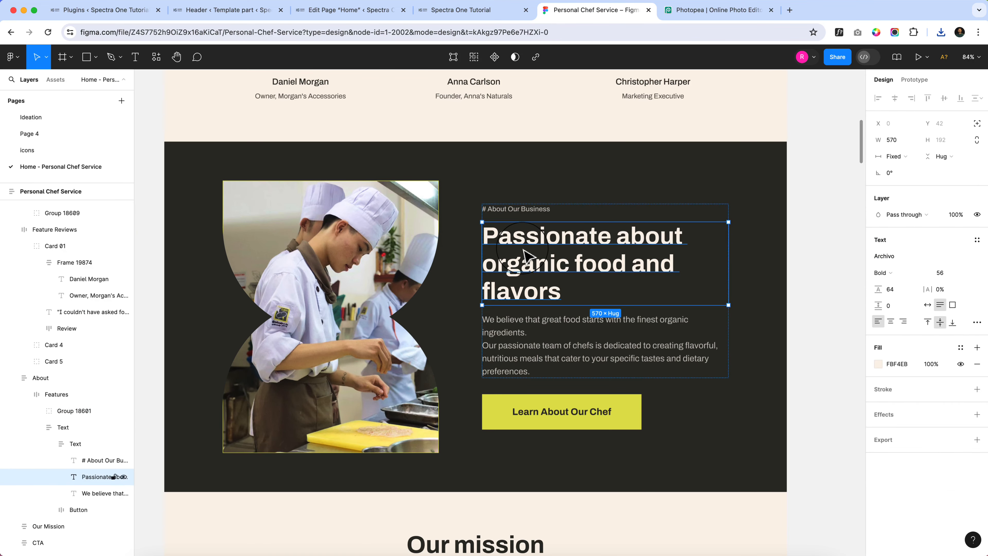
pyautogui.doubleClick(522, 250)
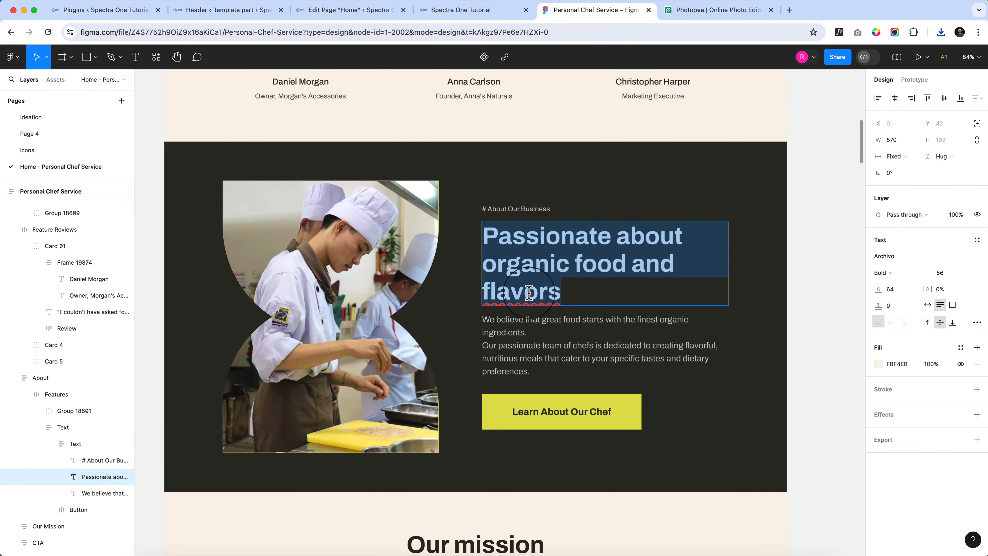
# Return to the WordPress page editor and add a Spectra Image block to the new container's first column
pyautogui.click(364, 11)
pyautogui.click(333, 331)
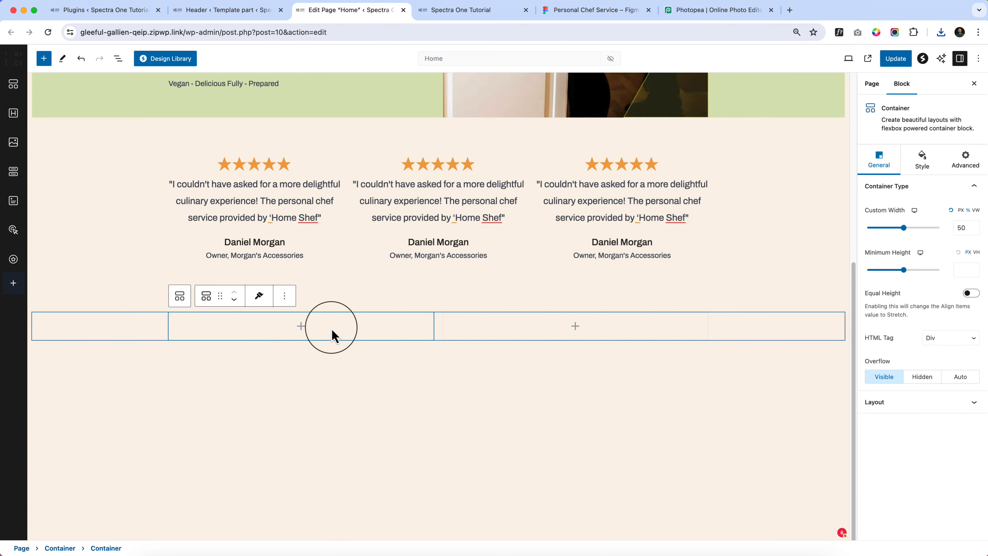
pyautogui.click(311, 328)
pyautogui.write('image')
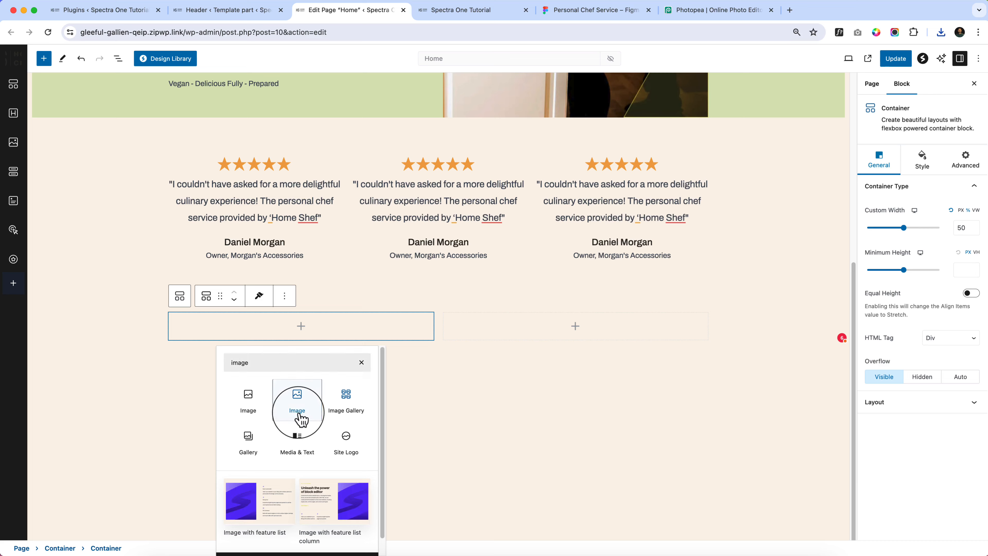
pyautogui.click(302, 420)
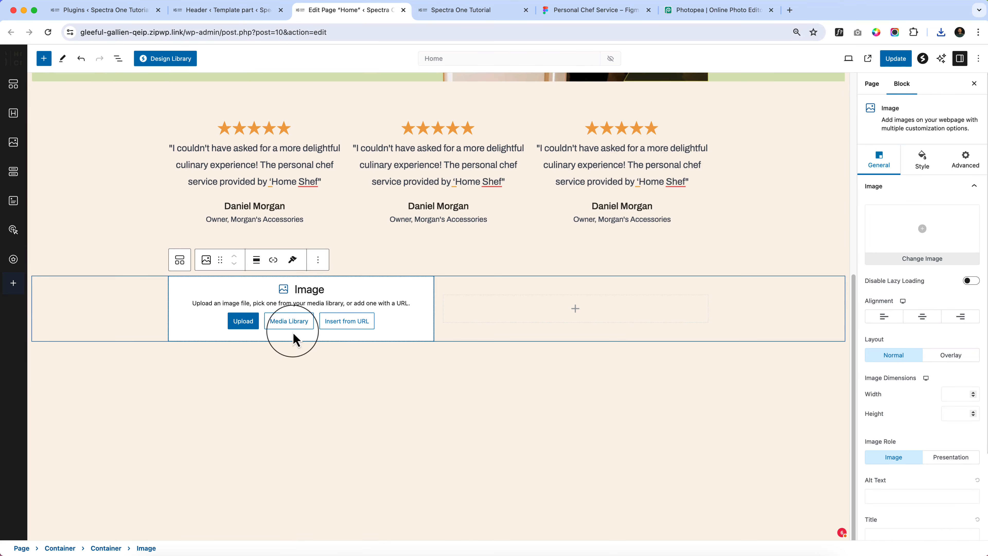
# Upload Group 18601.webp from the recent downloads to the media library and insert it into the Image block
pyautogui.click(290, 323)
pyautogui.click(942, 32)
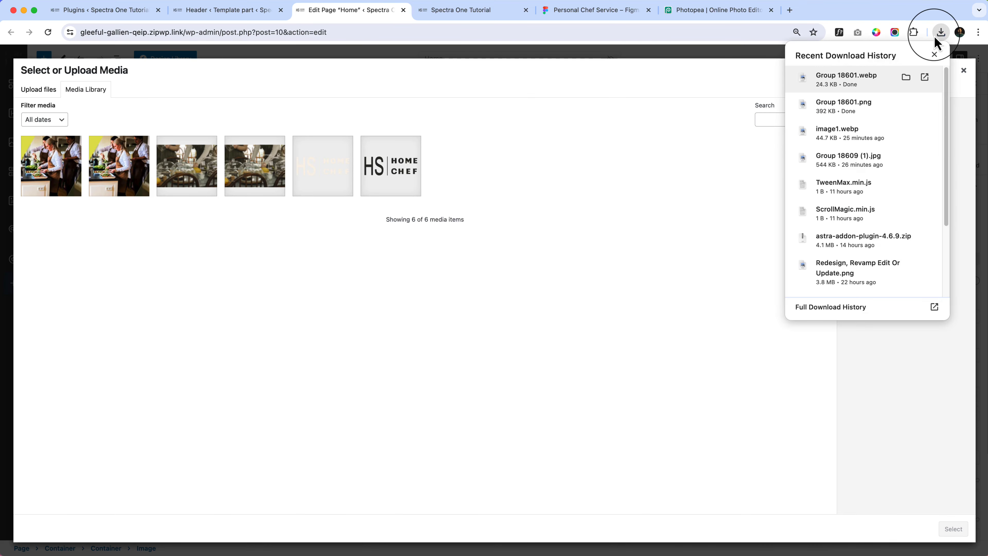
pyautogui.moveTo(823, 73); pyautogui.dragTo(617, 226)
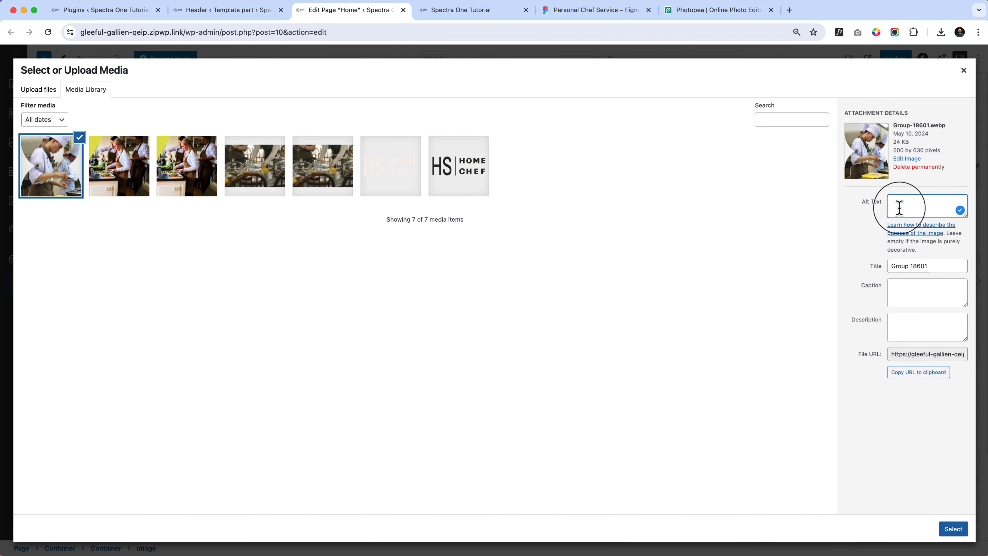
pyautogui.click(954, 529)
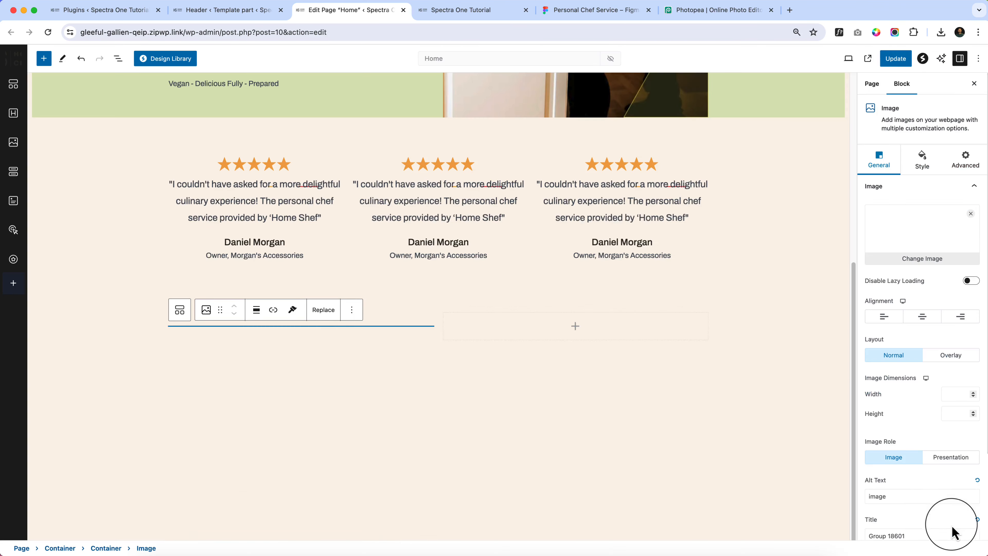
# Add a Spectra Heading block to the container's empty second column with the text "Passionate about organic food and flavors"
pyautogui.scroll(-2, 569, 349)
pyautogui.click(574, 372)
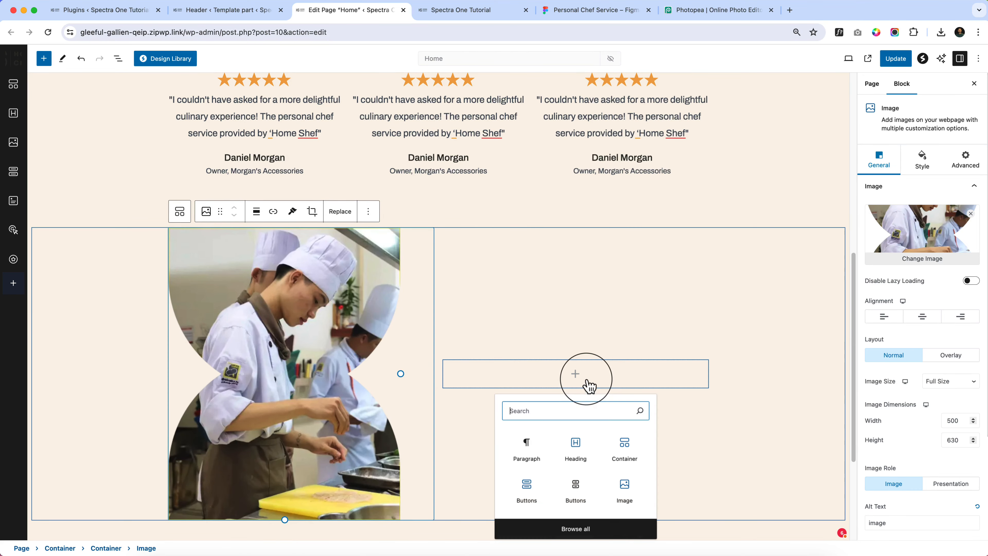
pyautogui.click(577, 444)
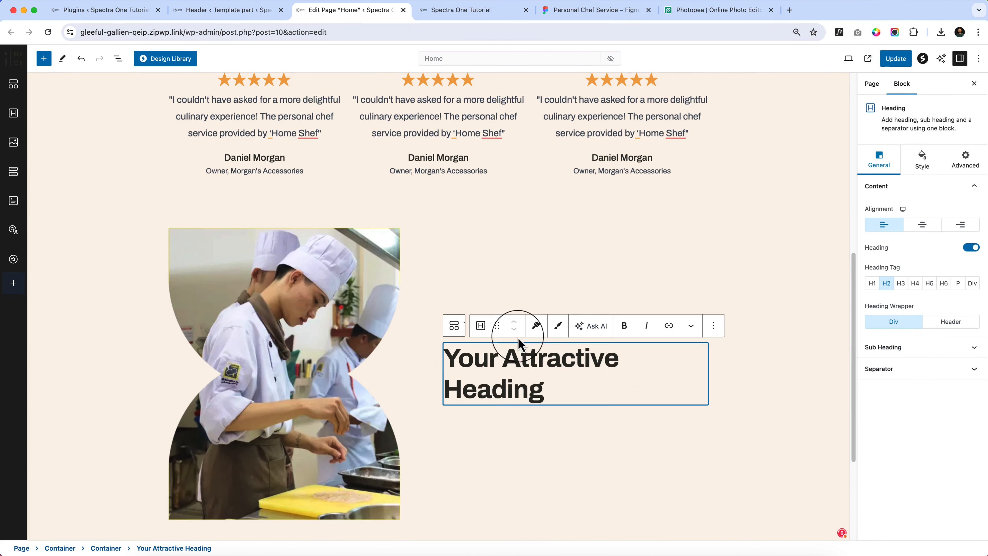
pyautogui.scroll(-2, 517, 350)
pyautogui.tripleClick(529, 304)
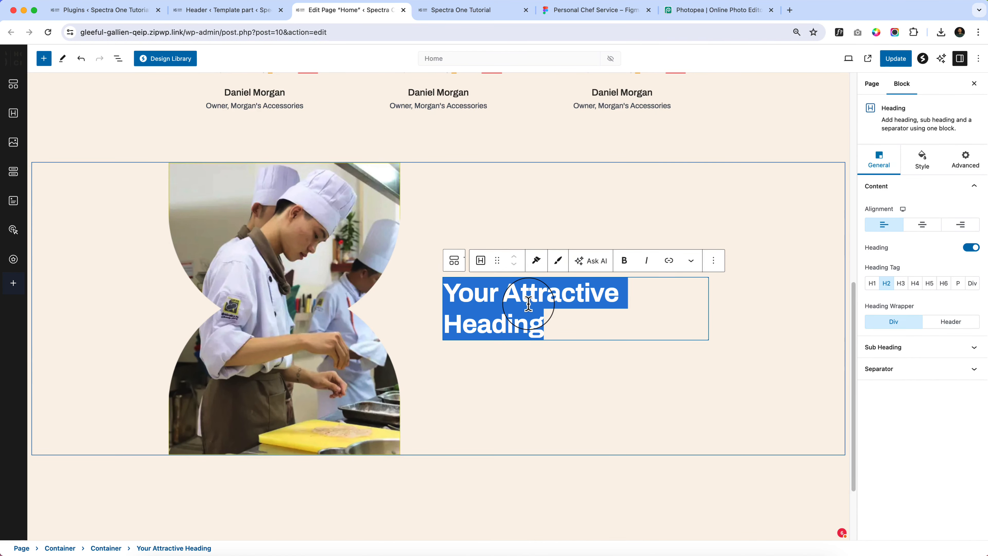
pyautogui.write('Passionate about organic food and flavors')
# Enable the heading block's sub heading and position it above the heading
pyautogui.click(910, 348)
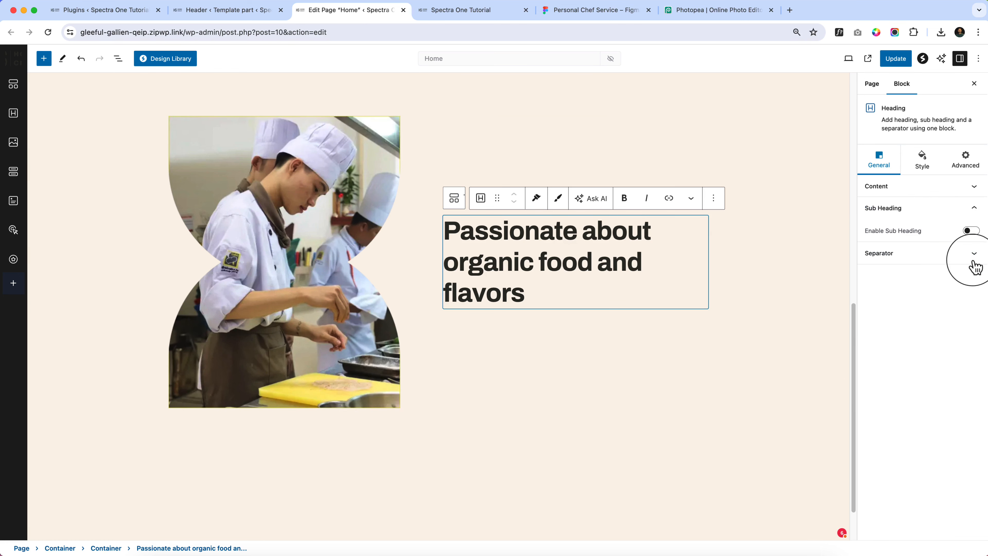
pyautogui.click(972, 230)
pyautogui.click(958, 256)
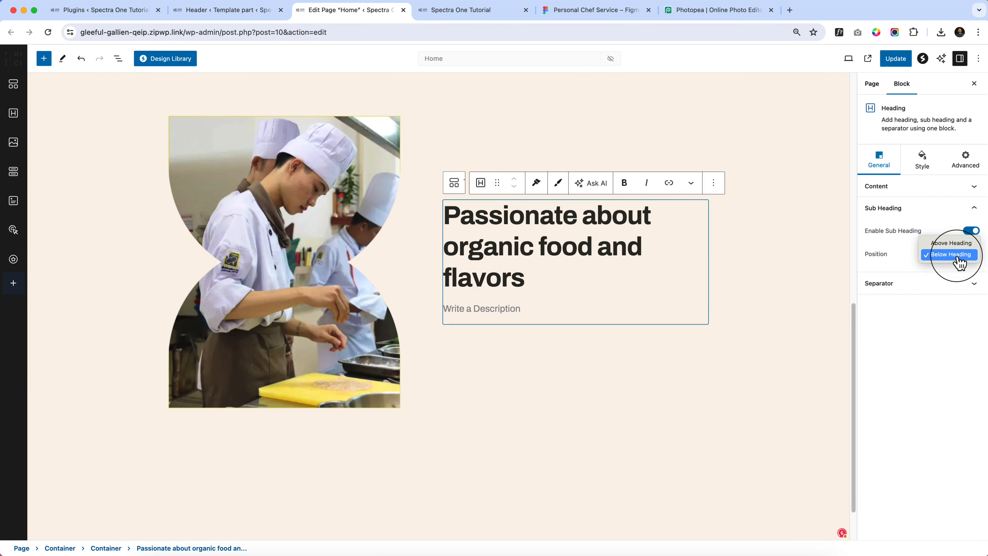
pyautogui.click(951, 242)
# Copy "# About Our Business" from the Figma design and paste it as the sub heading in the WordPress page
pyautogui.click(592, 10)
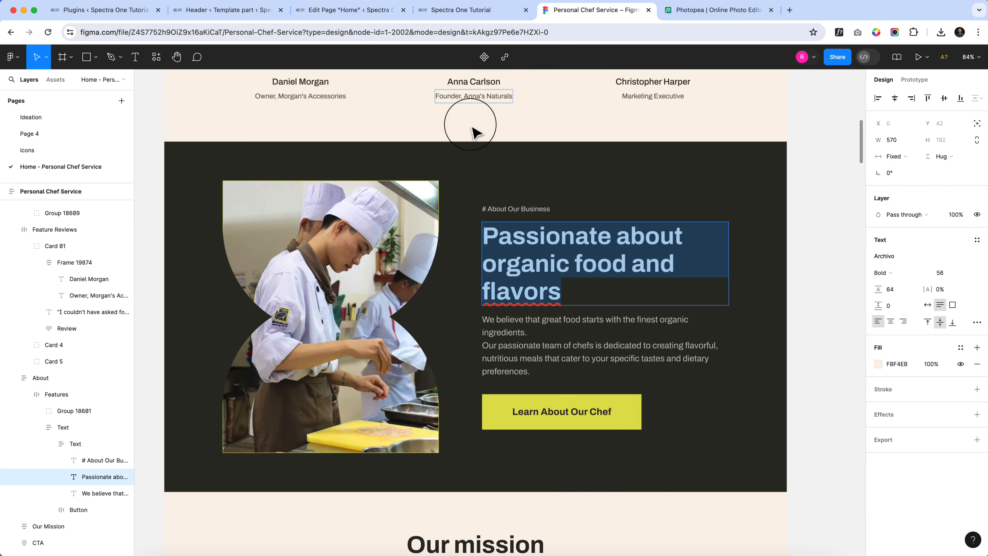
pyautogui.doubleClick(498, 209)
pyautogui.press('super+c')
pyautogui.click(347, 10)
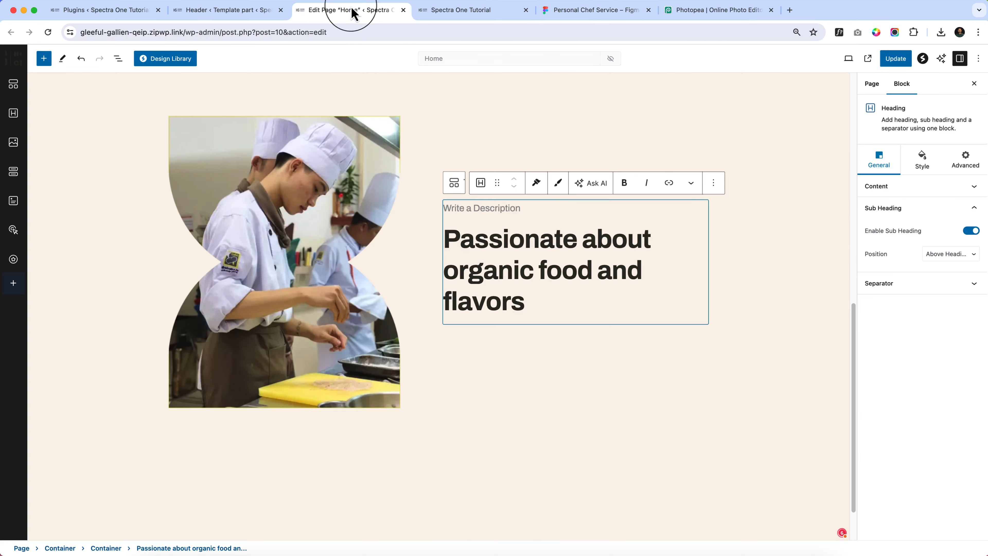
pyautogui.press('super+v')
# Copy the "We believe that great food" paragraph from the Figma design and return to the WordPress page editor
pyautogui.click(591, 10)
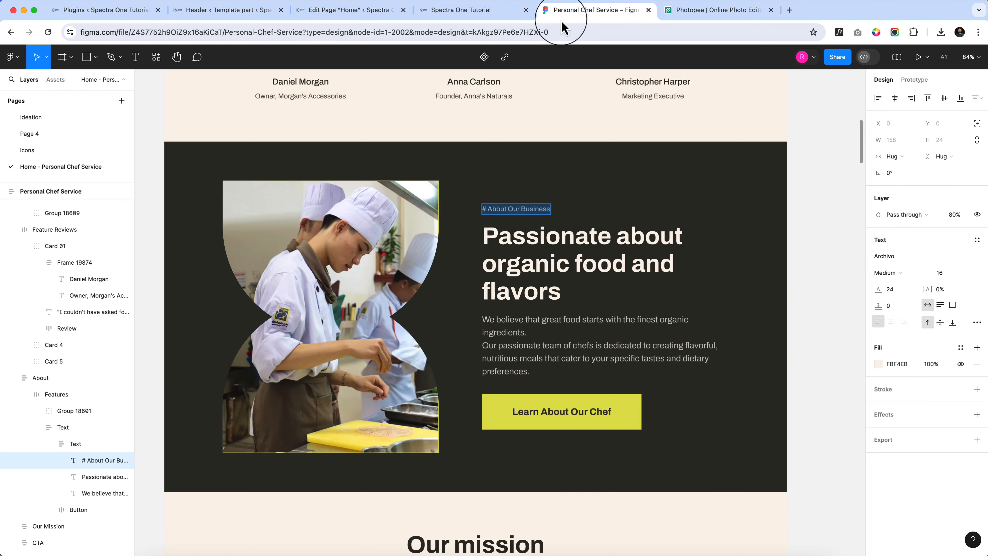
pyautogui.tripleClick(517, 348)
pyautogui.press('super+a')
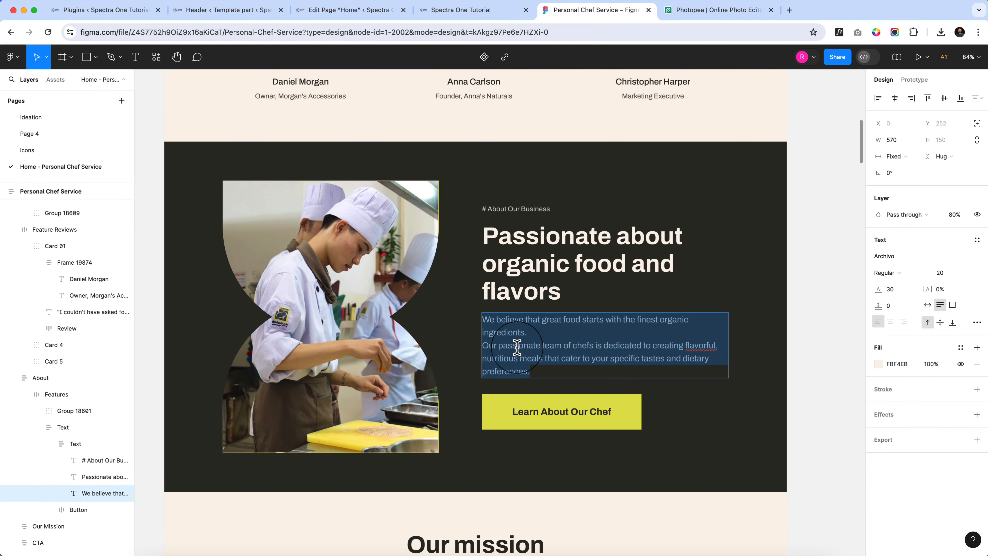
pyautogui.click(348, 10)
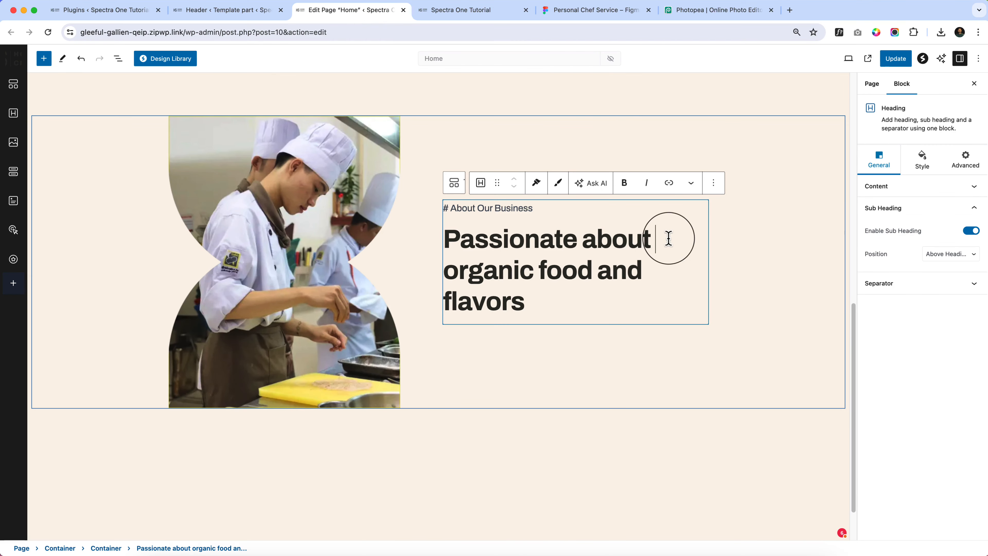
pyautogui.click(713, 182)
pyautogui.click(744, 264)
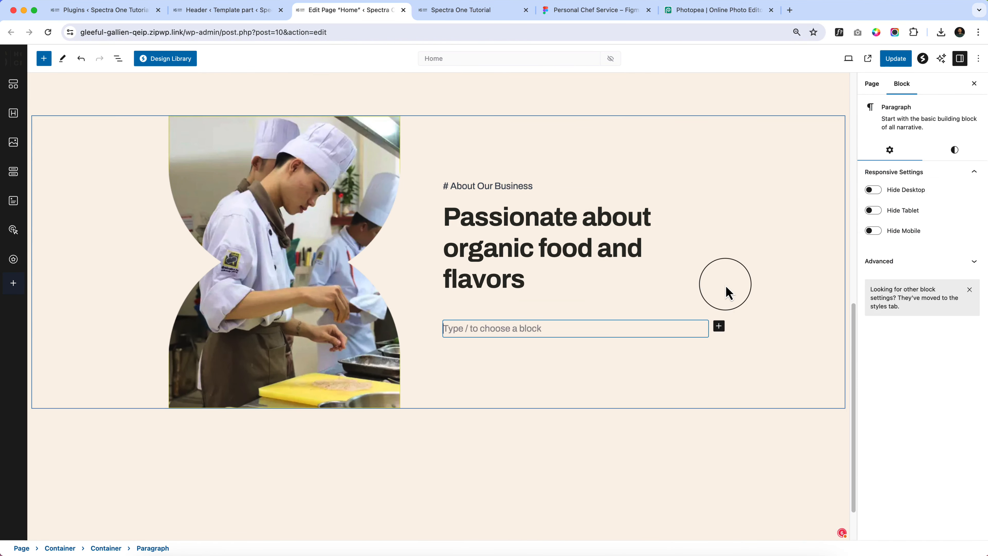
pyautogui.write('/hea')
pyautogui.press('Return')
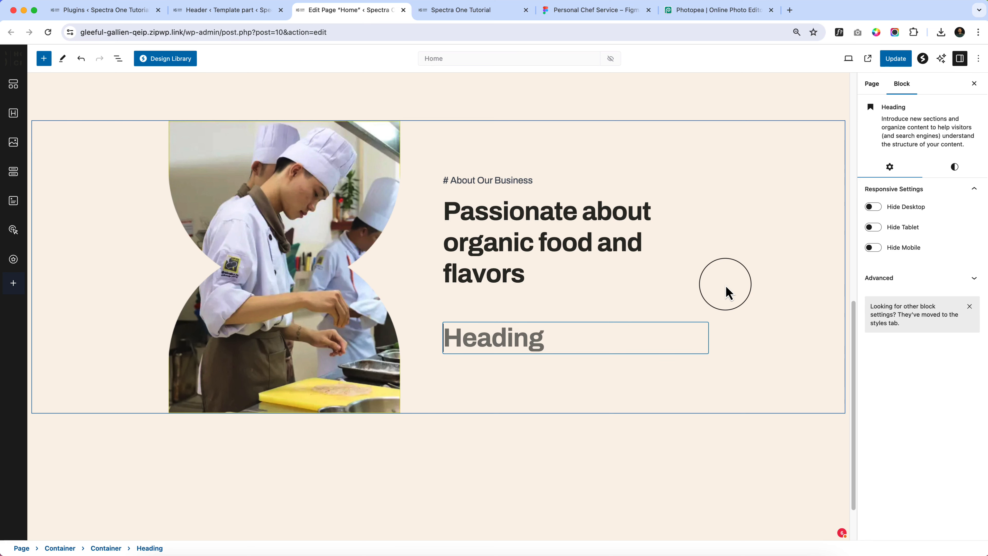
pyautogui.click(710, 306)
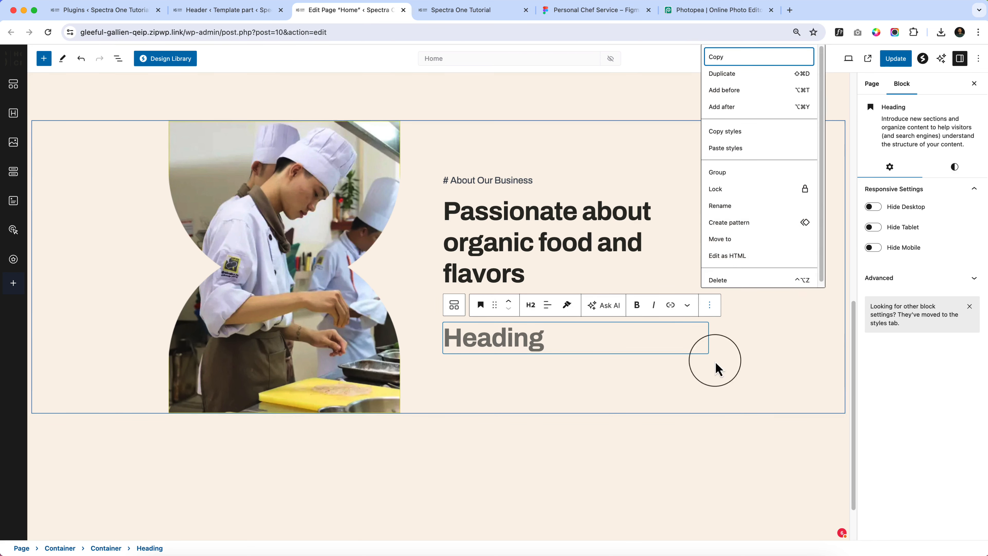
pyautogui.click(745, 289)
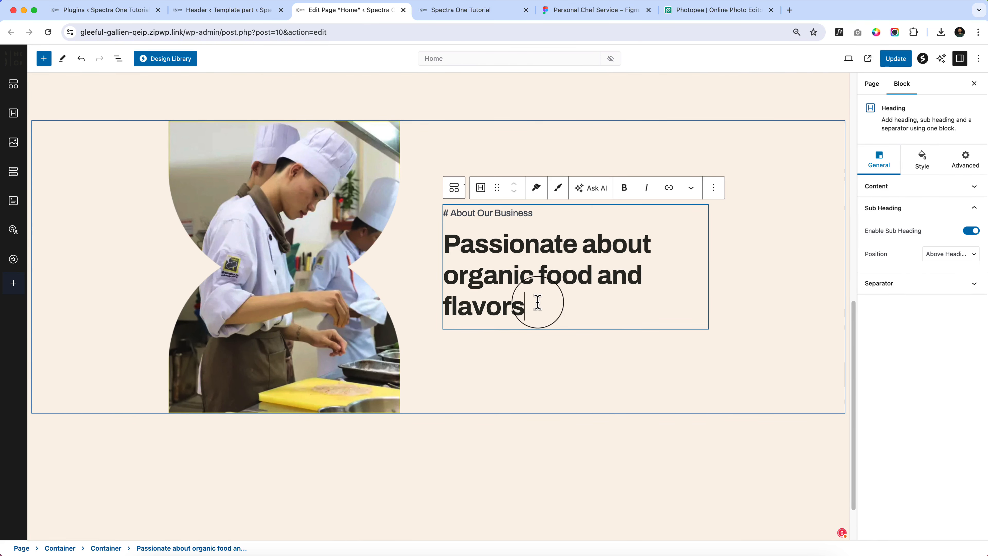
# Add a Spectra Heading block after the heading, paste the copied "We believe that great food" paragraph into it, and set its heading tag to P
pyautogui.click(713, 189)
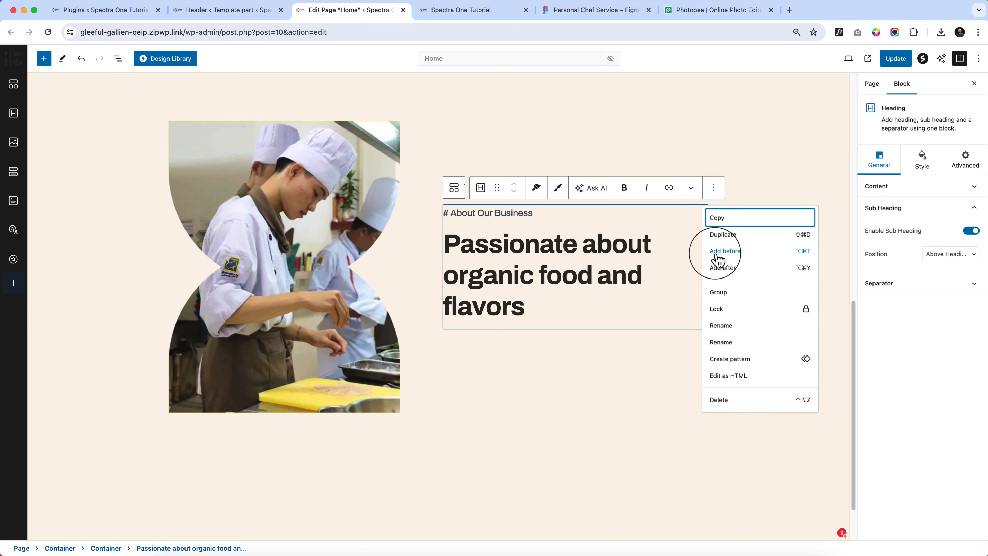
pyautogui.click(720, 269)
pyautogui.write('/hea')
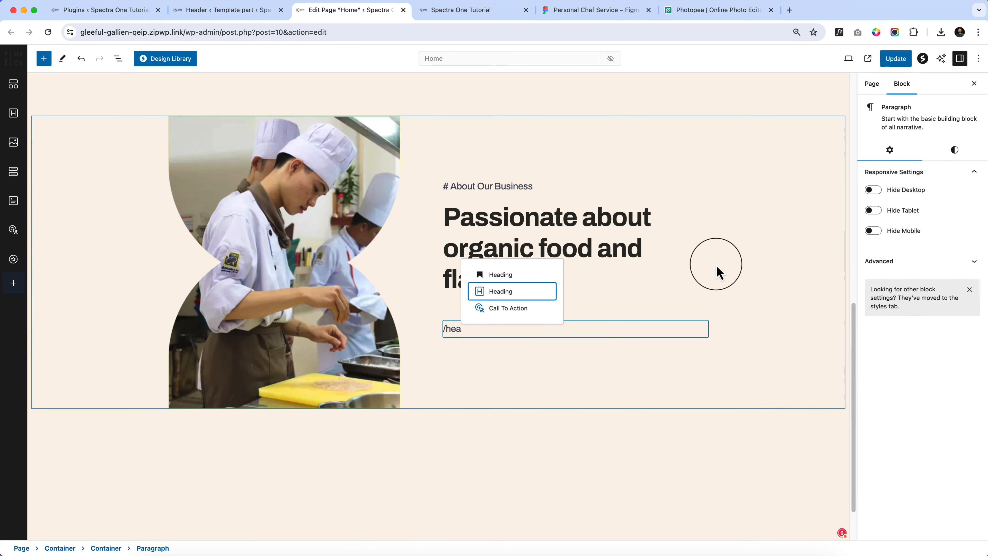
pyautogui.press('Return')
pyautogui.press('super+a')
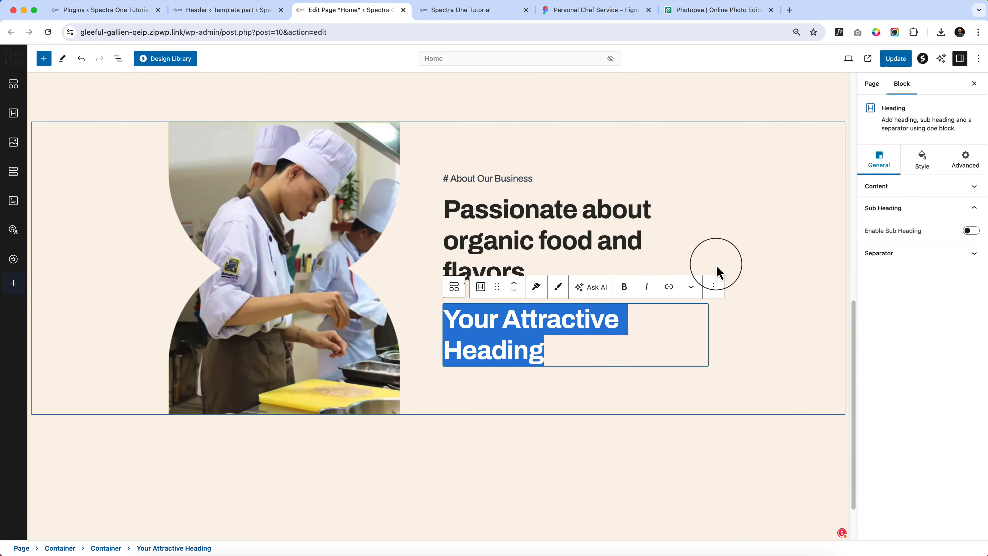
pyautogui.write('We believe that great food starts with the finest organic ingredients. Our passionate team of chefs is dedicated to creating flavorful, nutritious meals that cater to your specific tastes and dietary preferences.')
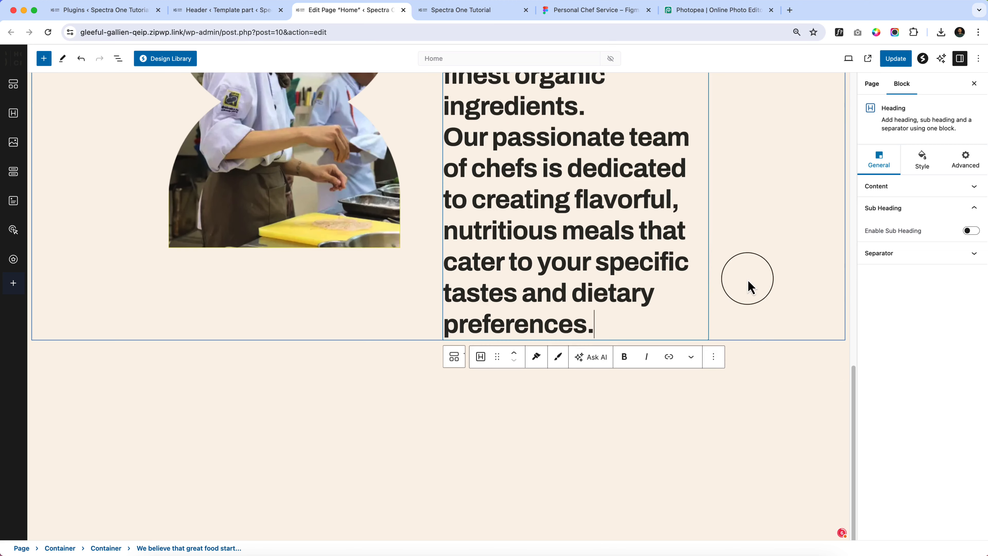
pyautogui.click(885, 187)
pyautogui.click(958, 283)
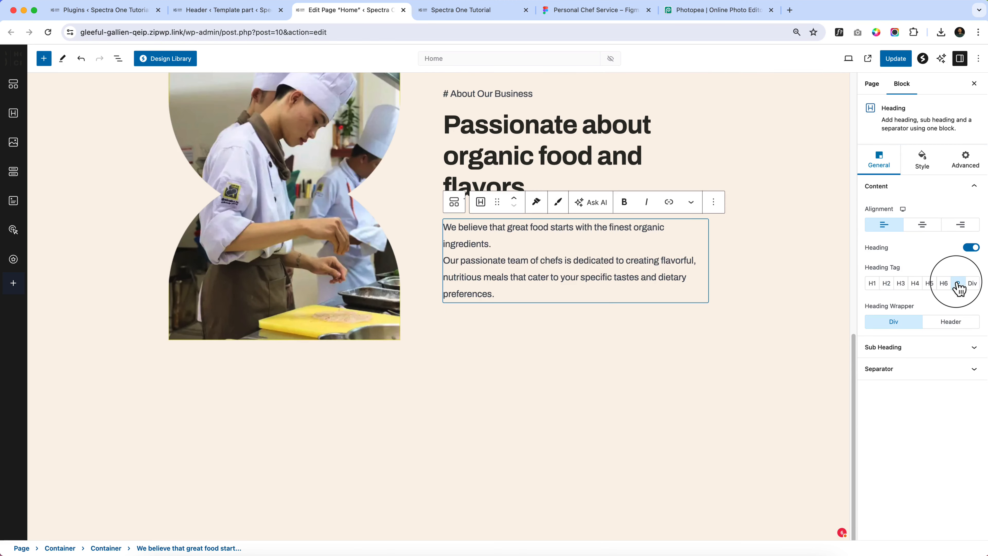
# Insert a Button block directly after the description paragraph in the second column
pyautogui.click(714, 202)
pyautogui.click(726, 288)
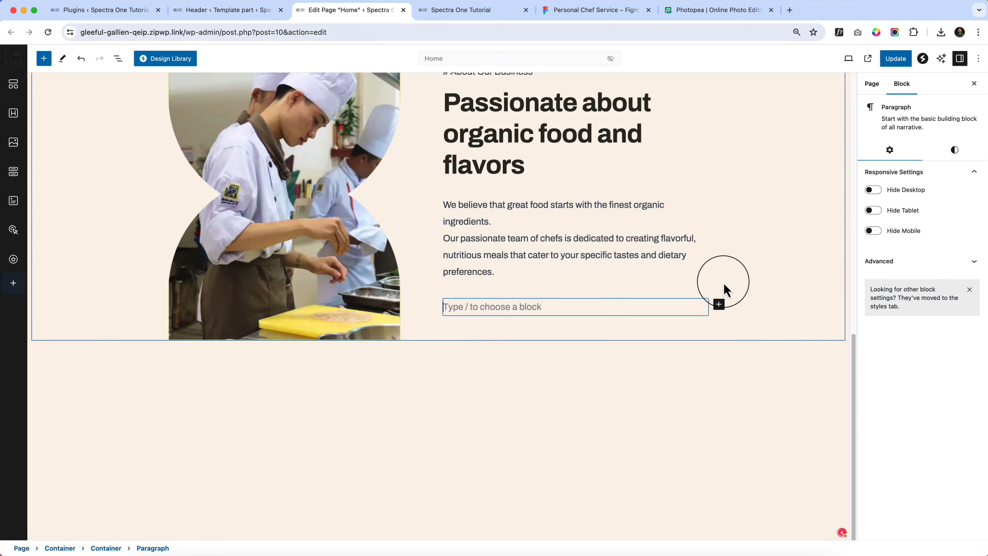
pyautogui.write('/butt')
pyautogui.press('Return')
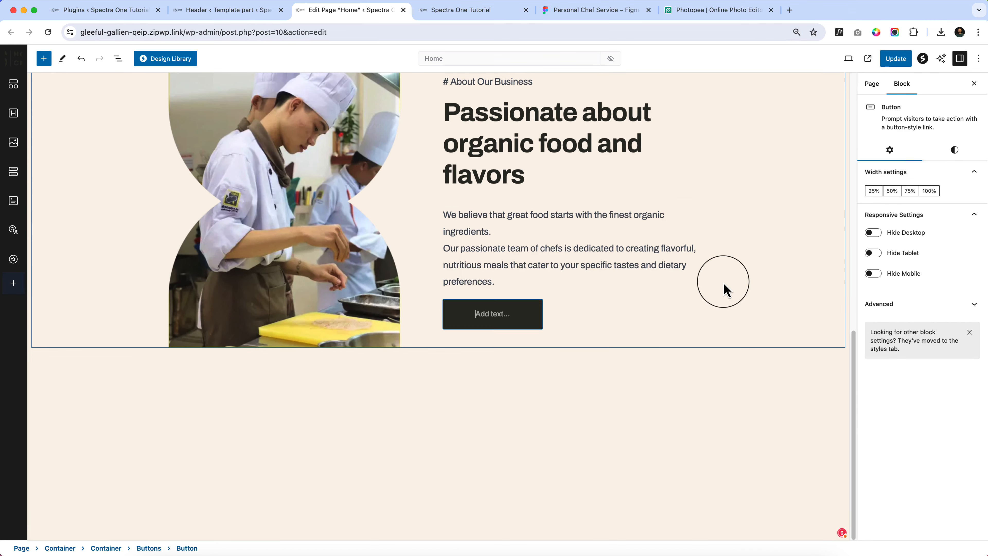
# Copy "Learn About Our Chef" from the Figma design and paste it as the button text in the WordPress page editor
pyautogui.click(607, 11)
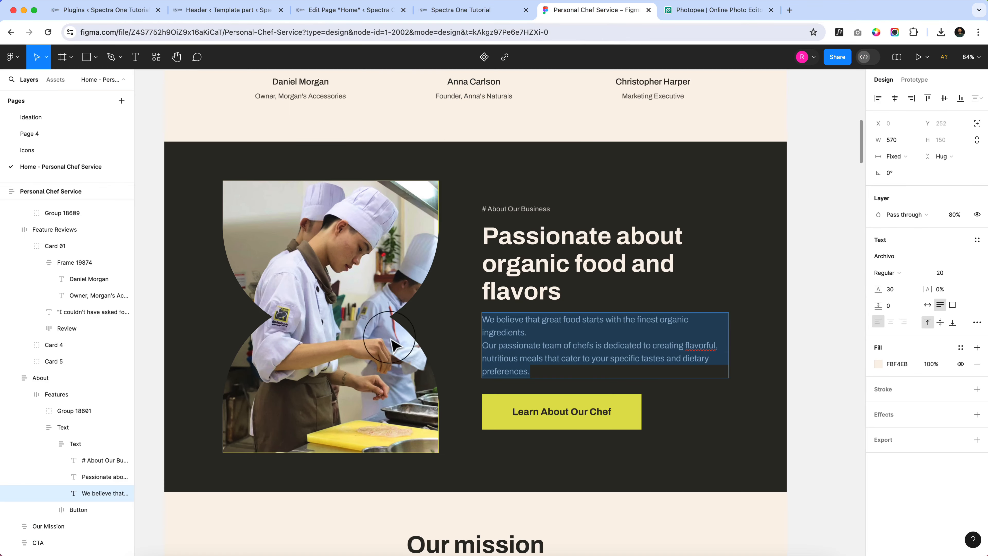
pyautogui.doubleClick(544, 417)
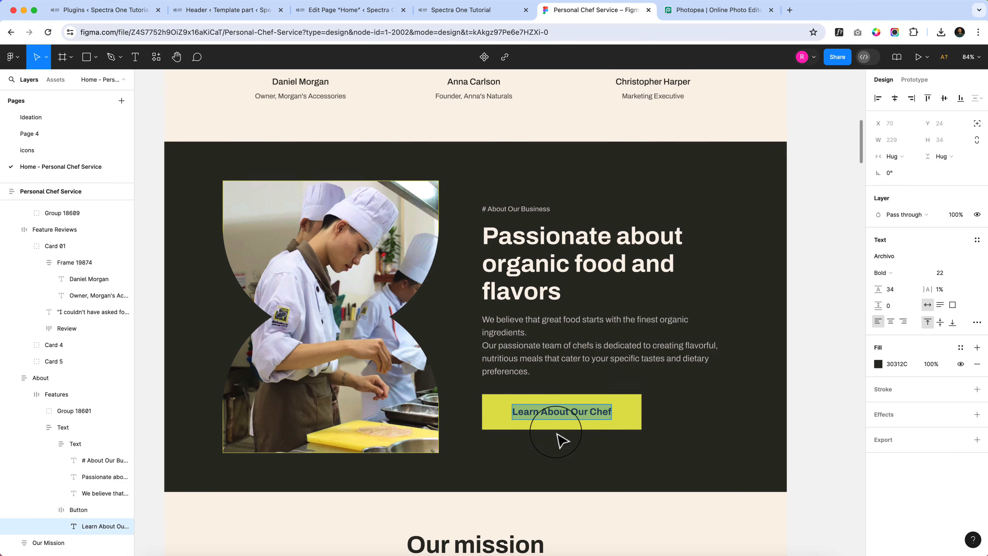
pyautogui.click(351, 10)
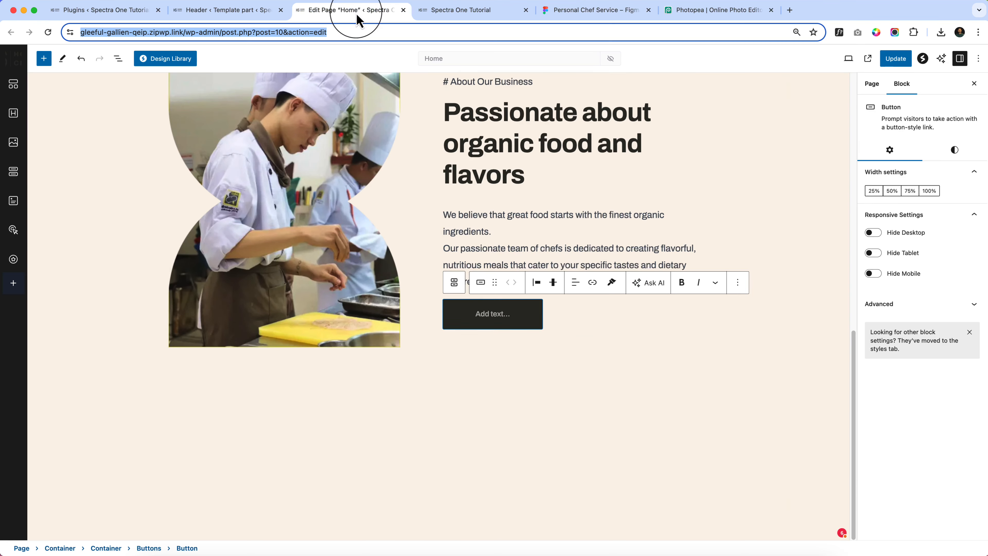
pyautogui.click(506, 319)
pyautogui.write('Learn About Our Chef')
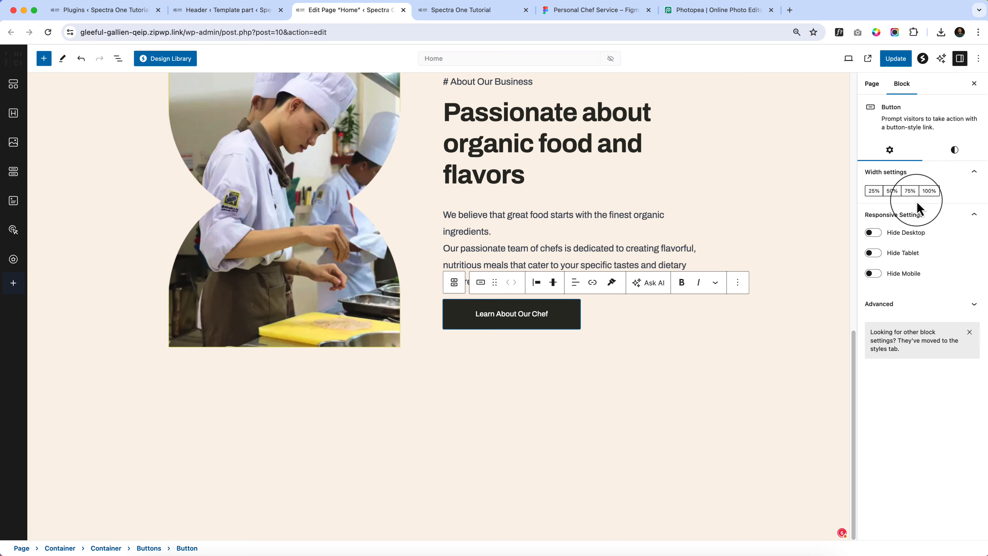
# Set the button's background to the yellow-green theme color and its text to the dark theme color
pyautogui.click(955, 150)
pyautogui.click(900, 286)
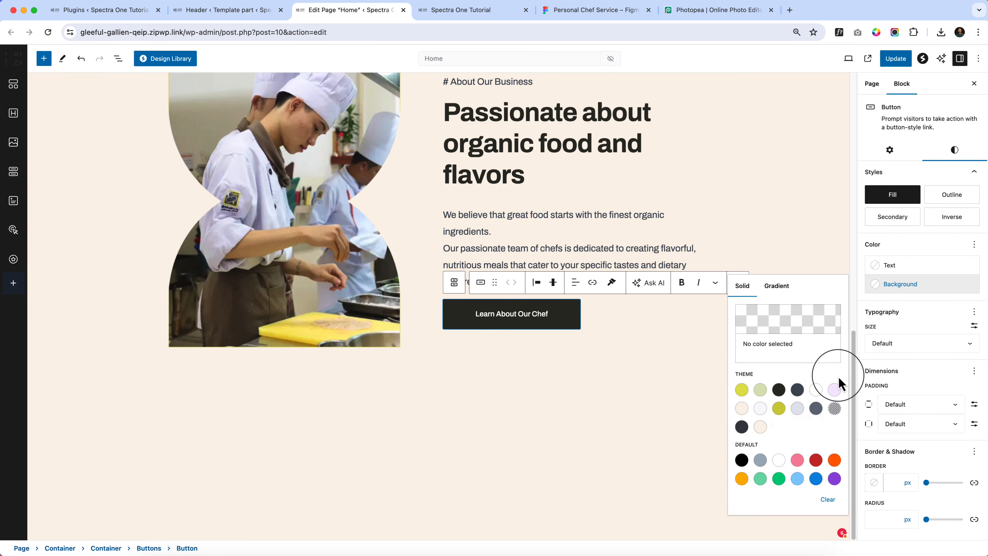
pyautogui.click(750, 392)
pyautogui.click(548, 400)
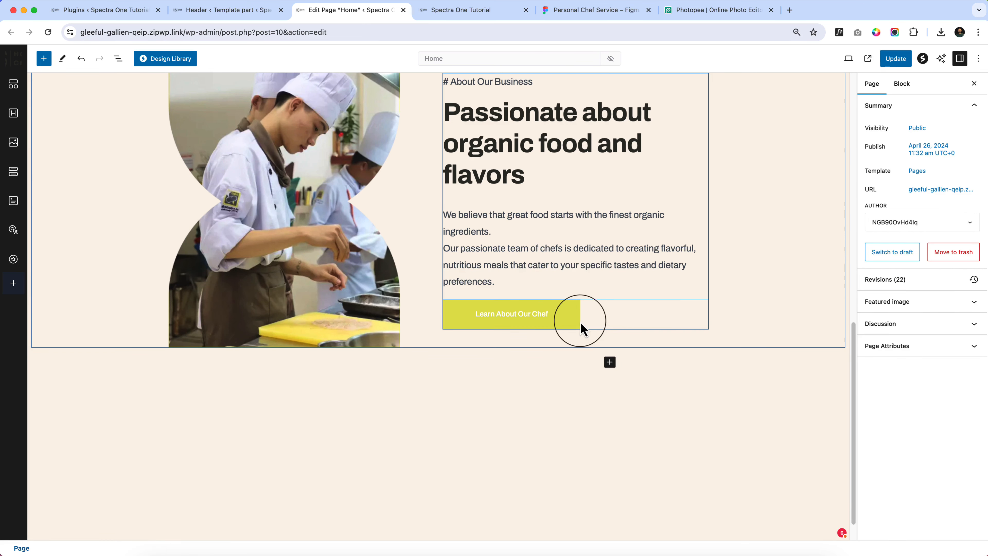
pyautogui.click(556, 316)
pyautogui.click(951, 156)
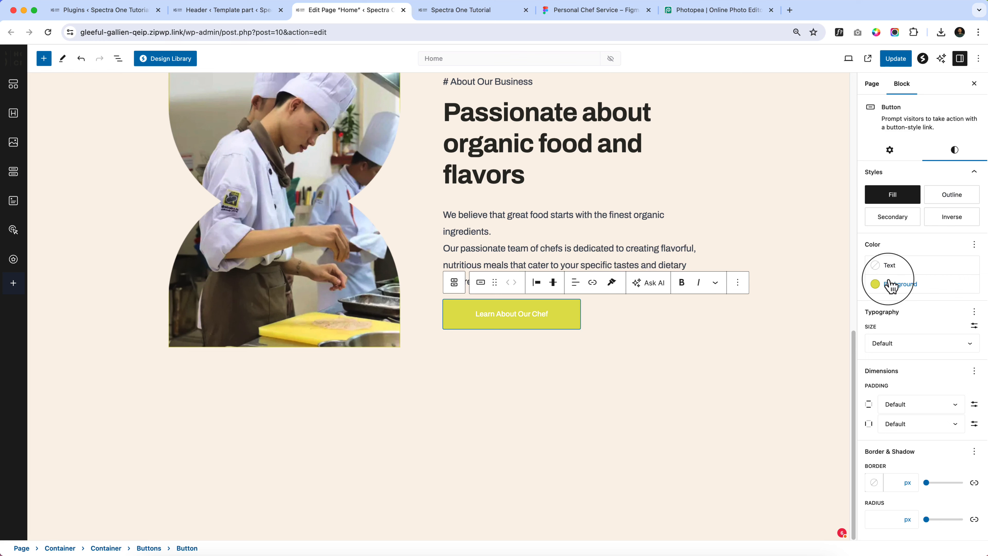
pyautogui.click(885, 267)
pyautogui.click(779, 348)
pyautogui.click(575, 375)
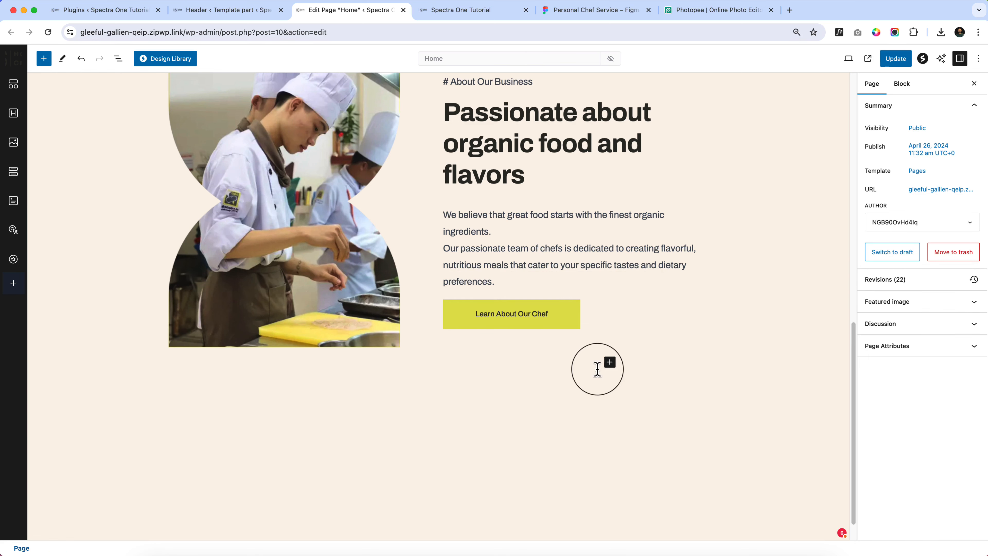
pyautogui.click(571, 318)
pyautogui.scroll(5, 662, 376)
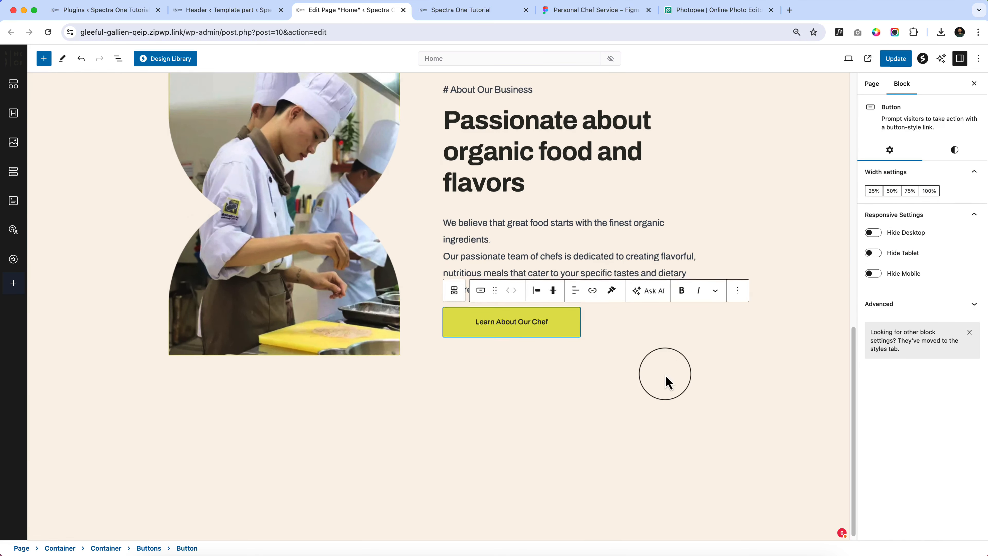
pyautogui.scroll(5, 663, 374)
pyautogui.scroll(-8, 664, 376)
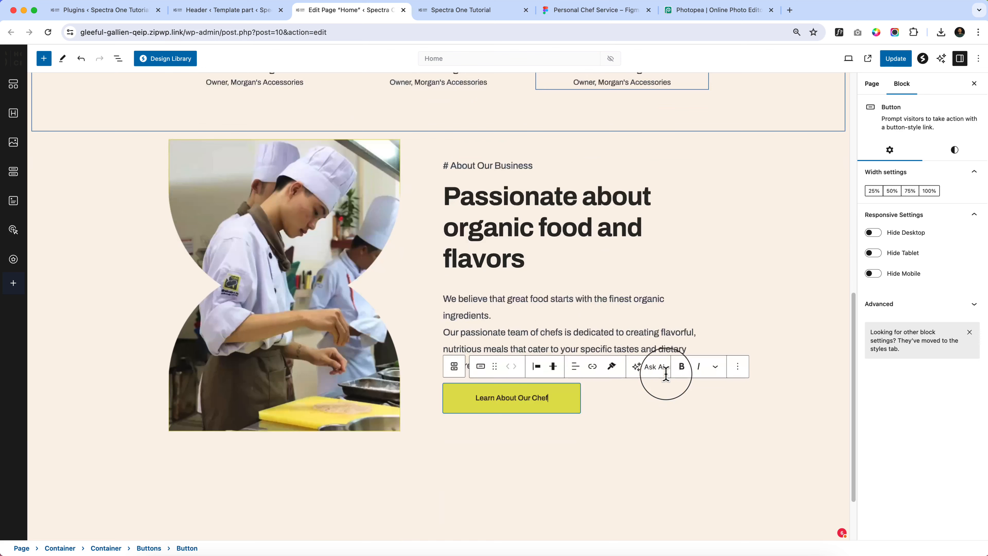
pyautogui.click(643, 420)
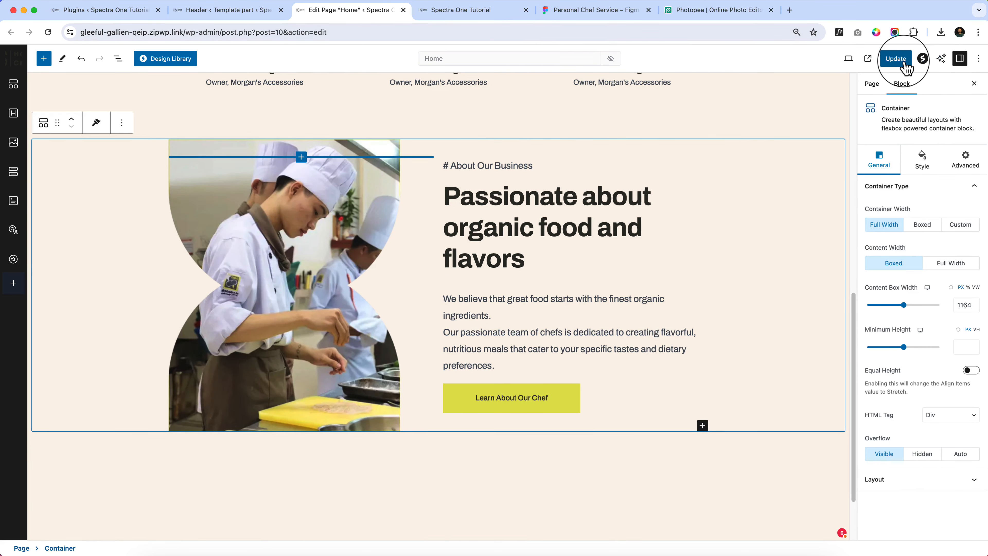
# Update the Home page and reload the live site to check the About section
pyautogui.click(896, 58)
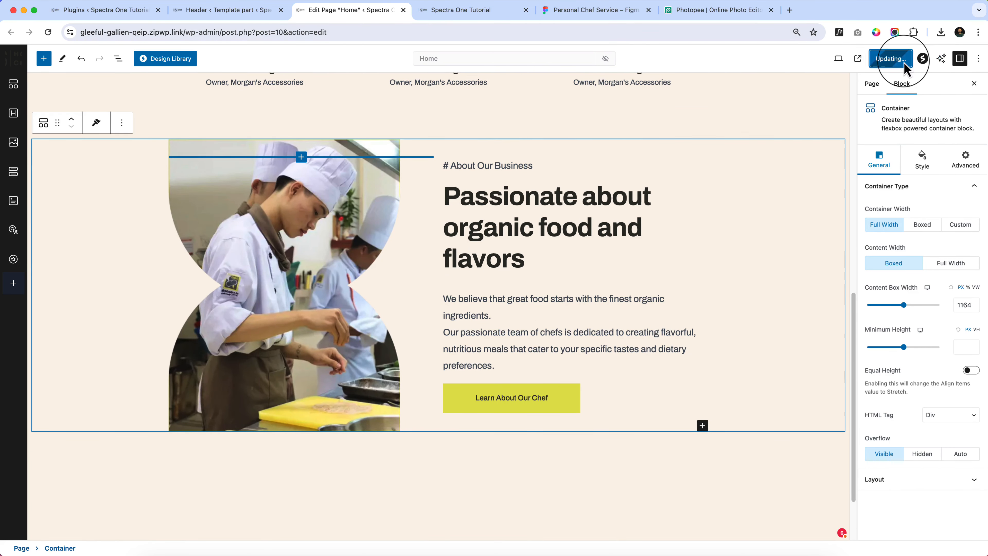
pyautogui.click(467, 10)
pyautogui.click(48, 32)
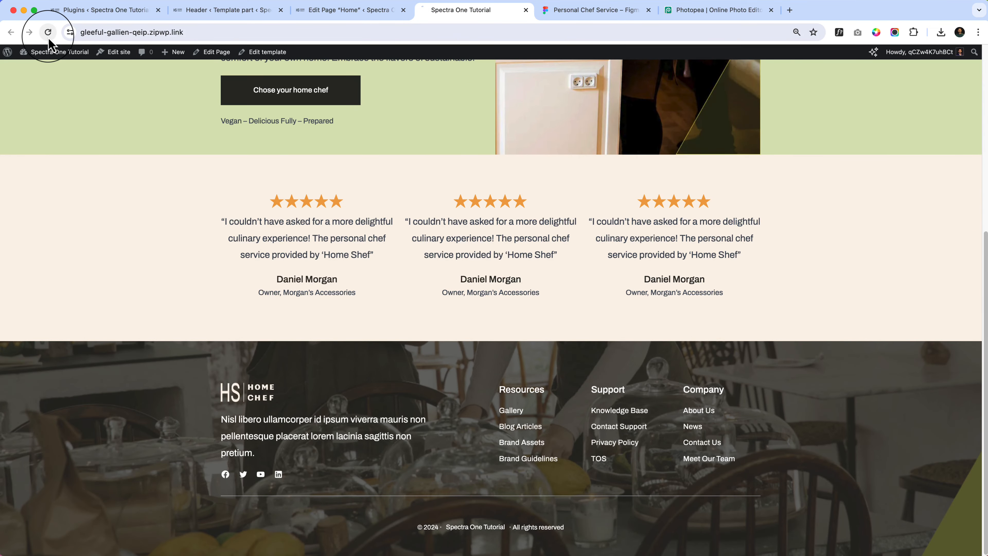
pyautogui.scroll(-8, 786, 161)
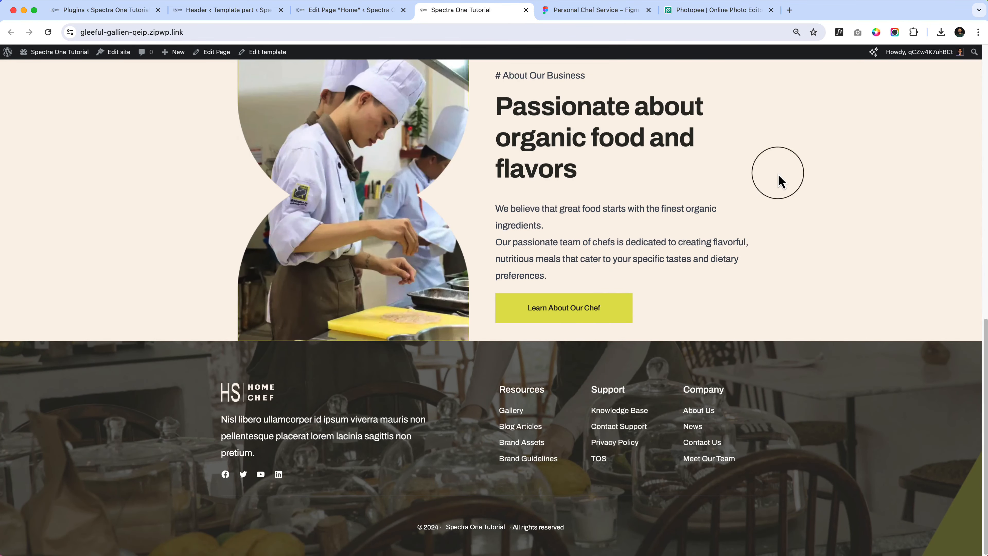
# Inspect the "Learn About Our Chef" button's text style in the Figma design and compare it with the hero section's button
pyautogui.click(580, 10)
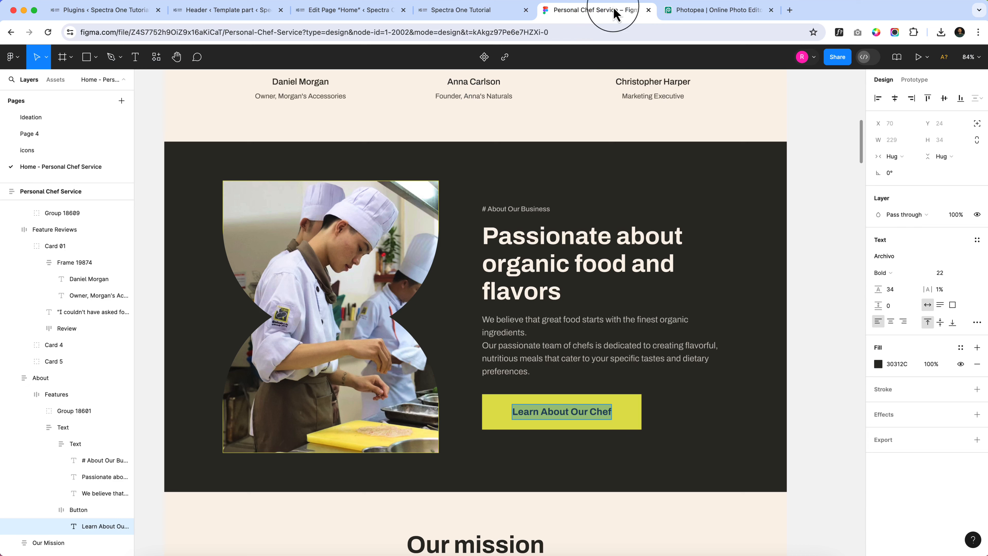
pyautogui.press('Escape')
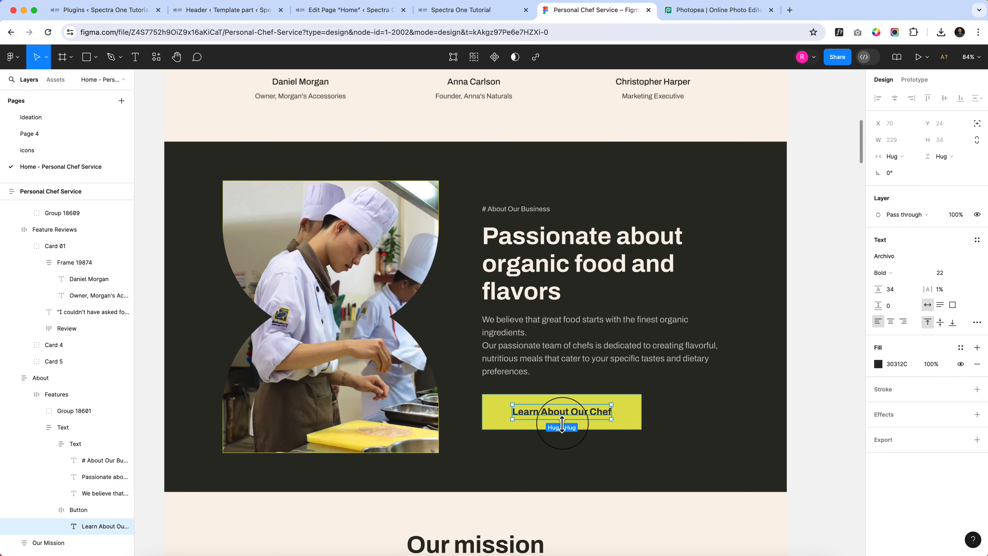
pyautogui.click(714, 428)
pyautogui.scroll(8, 697, 412)
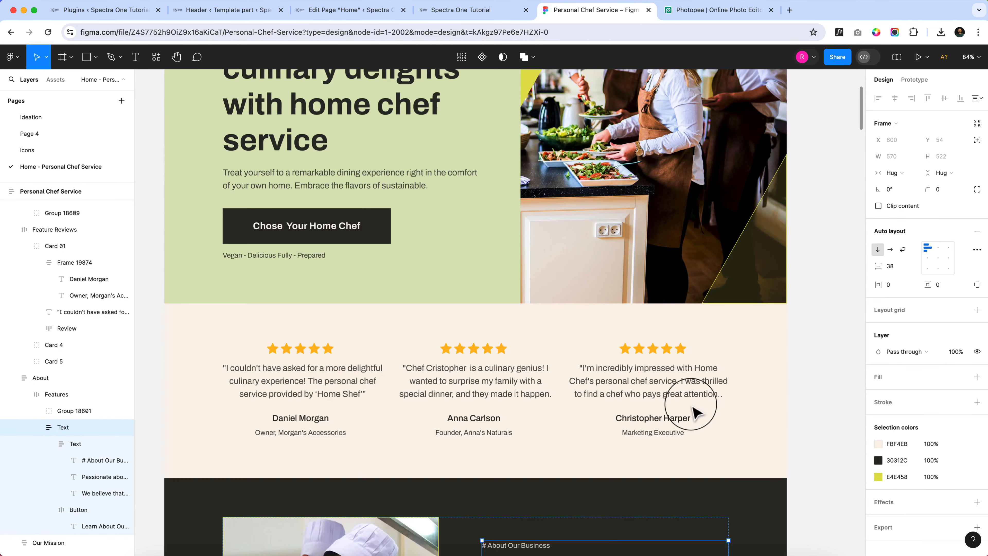
pyautogui.scroll(-8, 695, 412)
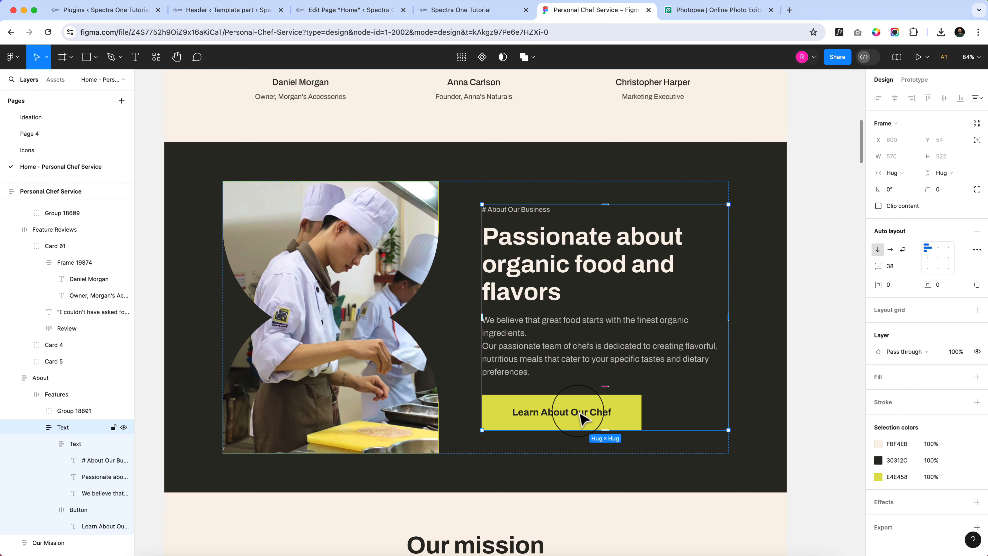
pyautogui.keyDown('super'); pyautogui.click(582, 419); pyautogui.keyUp('super')
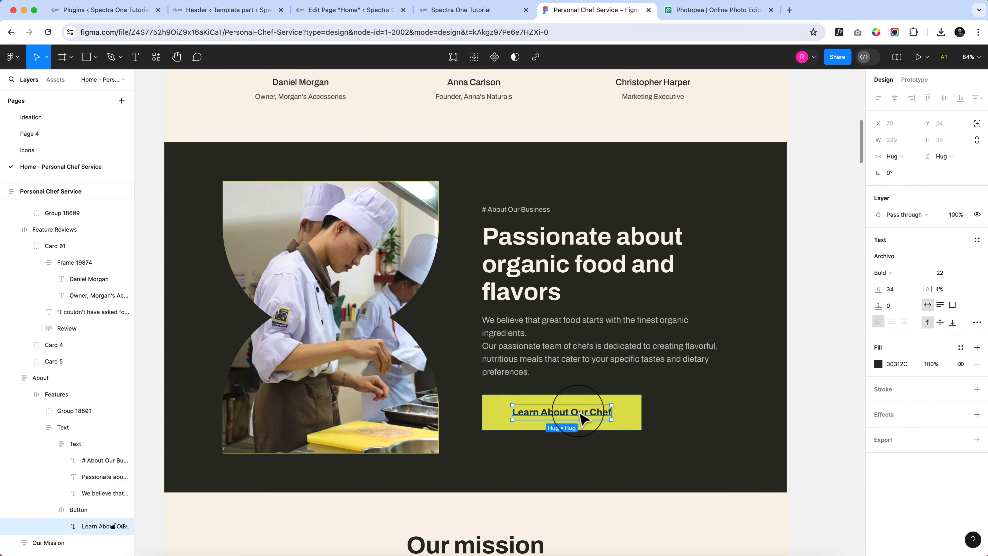
pyautogui.scroll(5, 277, 172)
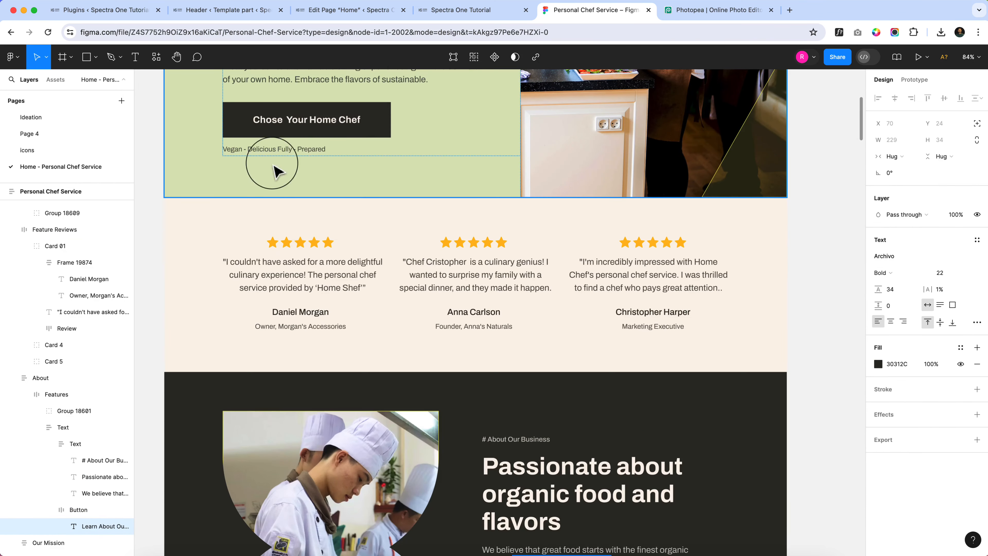
pyautogui.click(314, 127)
pyautogui.scroll(-6, 596, 188)
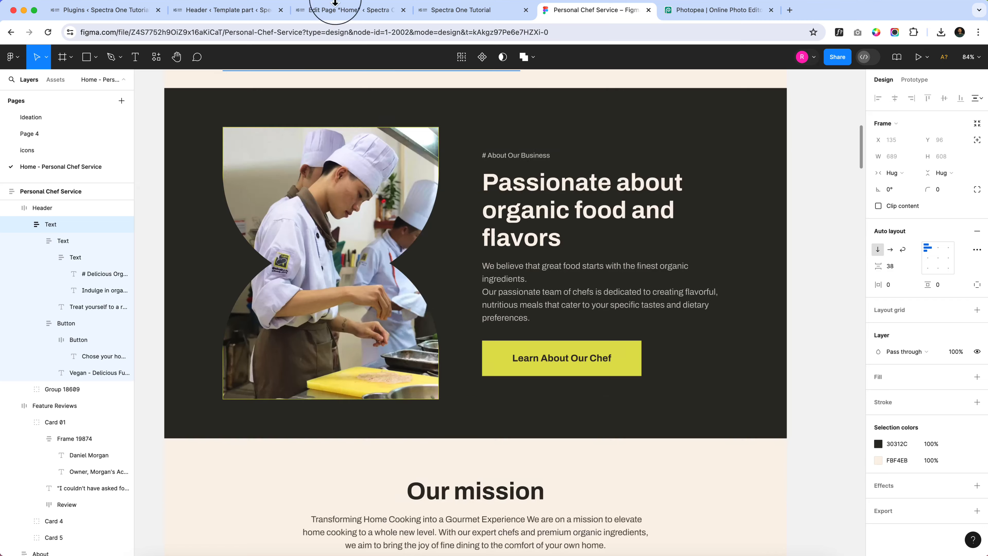
# Switch to the Header template part in the site editor and open the global styles for the Button block
pyautogui.click(253, 10)
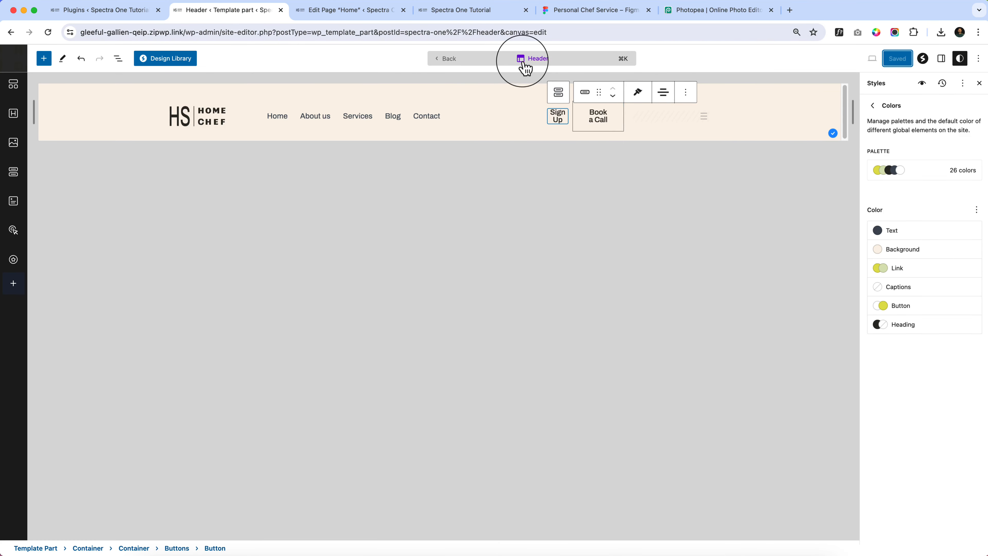
pyautogui.click(873, 106)
pyautogui.click(894, 323)
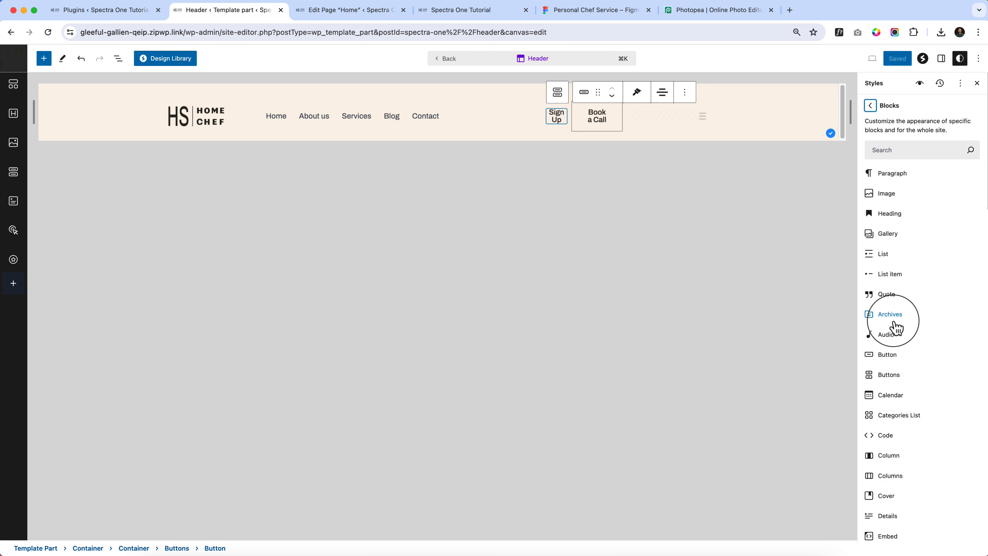
pyautogui.click(889, 355)
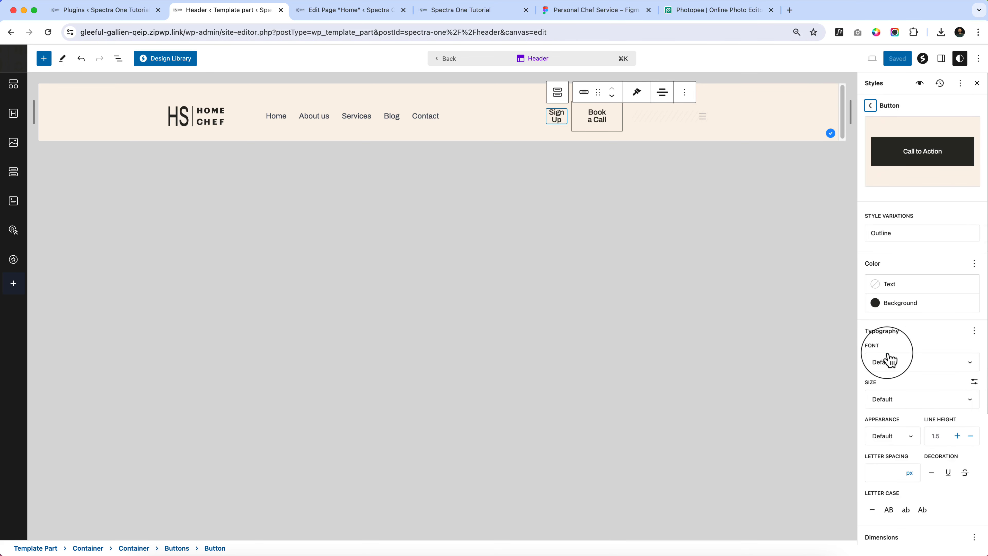
# Set the global Button typography appearance to Bold, then save the styles and return to the live site
pyautogui.scroll(-5, 957, 392)
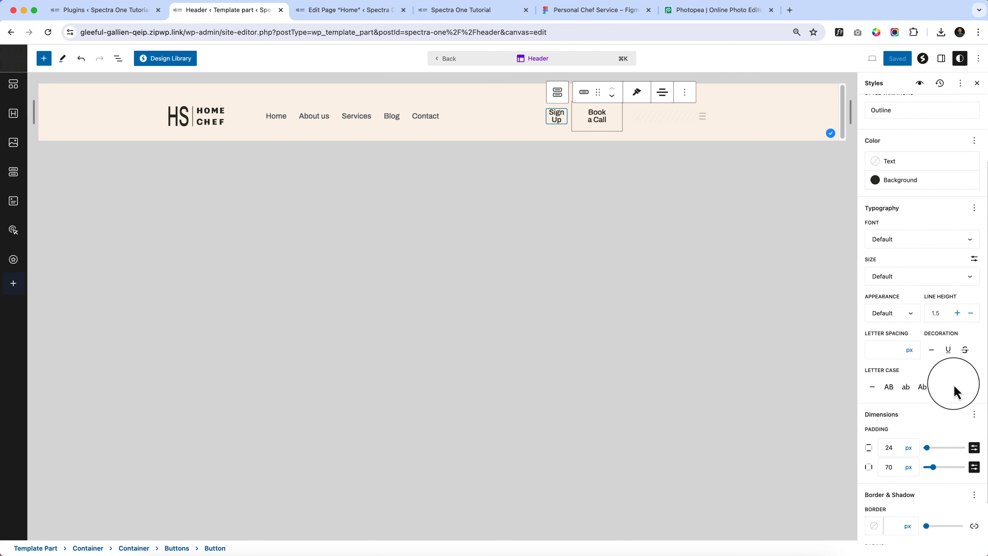
pyautogui.click(892, 314)
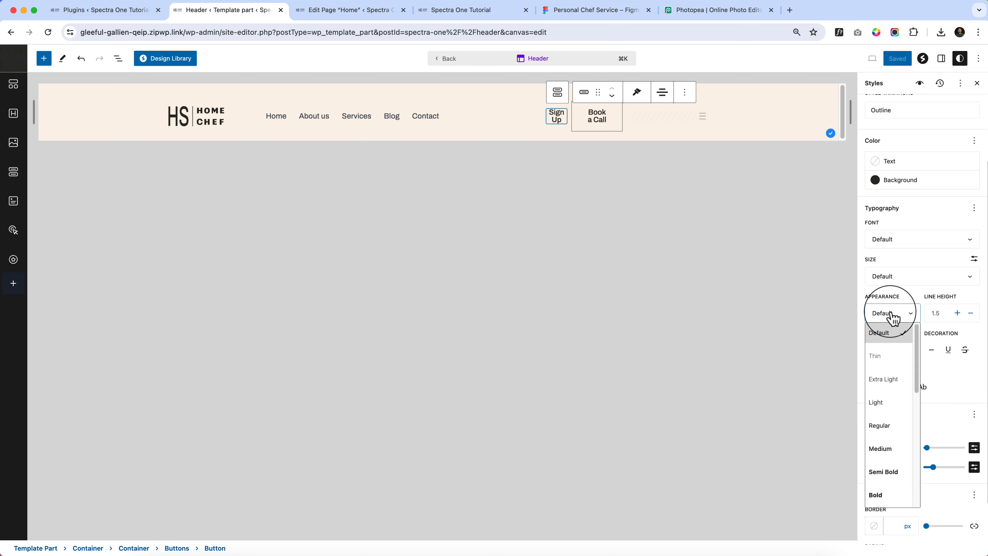
pyautogui.click(881, 496)
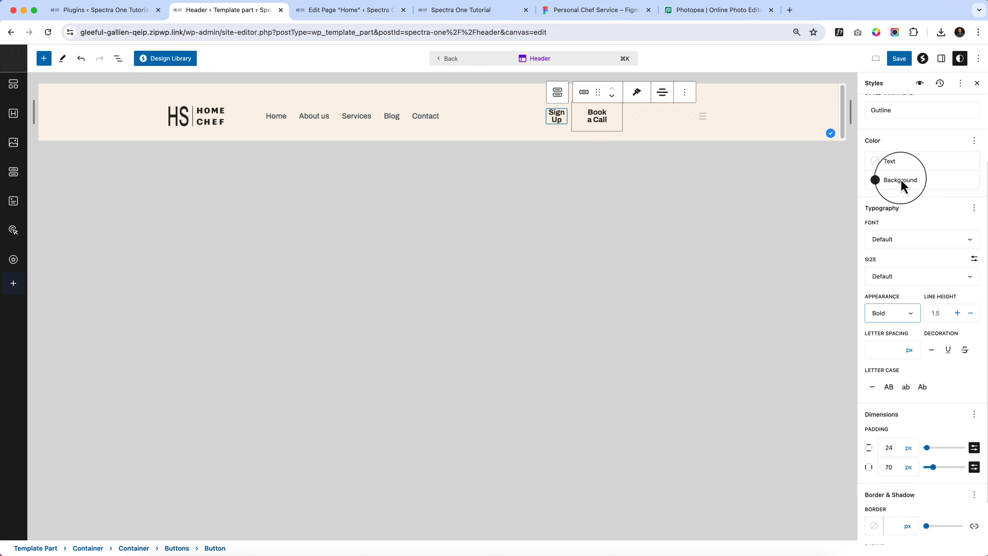
pyautogui.click(900, 59)
pyautogui.click(438, 11)
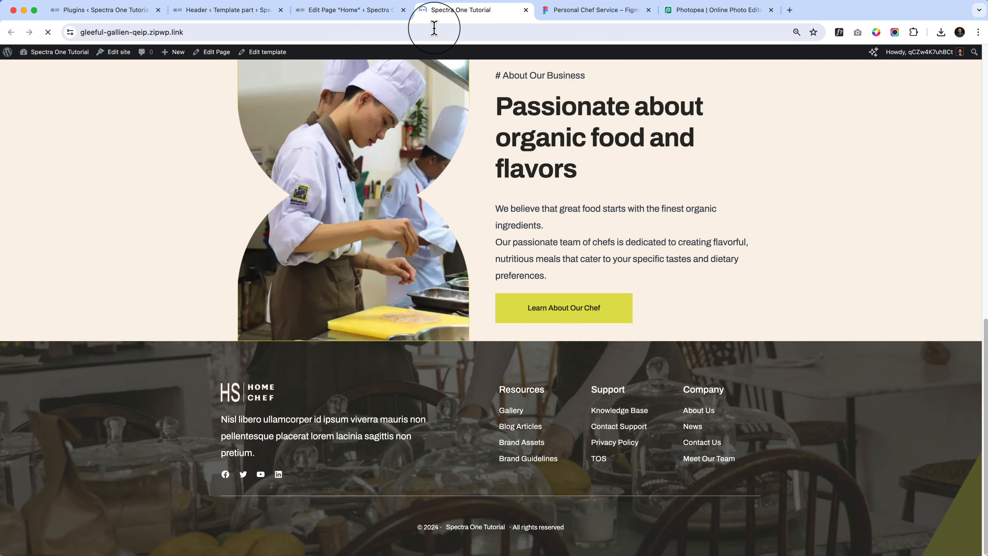
# Review the About section on the live site, then inspect the About frame's fill and padding in the Figma design
pyautogui.scroll(10, 486, 235)
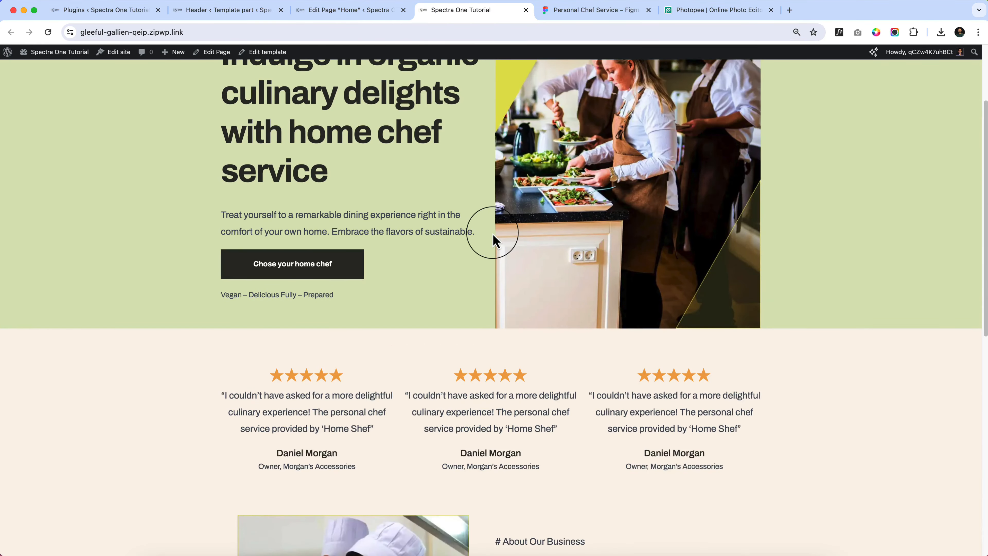
pyautogui.scroll(-9, 494, 234)
pyautogui.press('super+0')
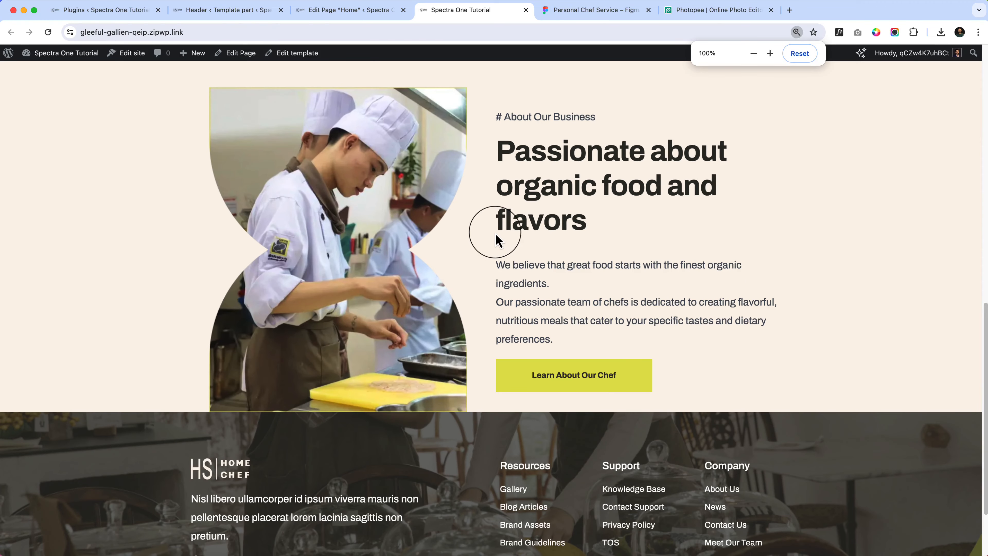
pyautogui.click(596, 10)
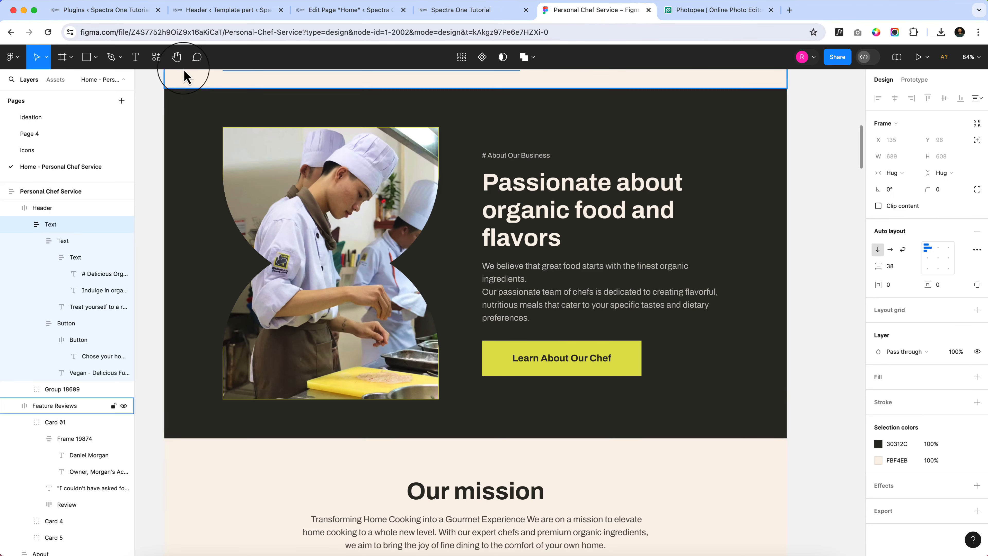
pyautogui.click(349, 108)
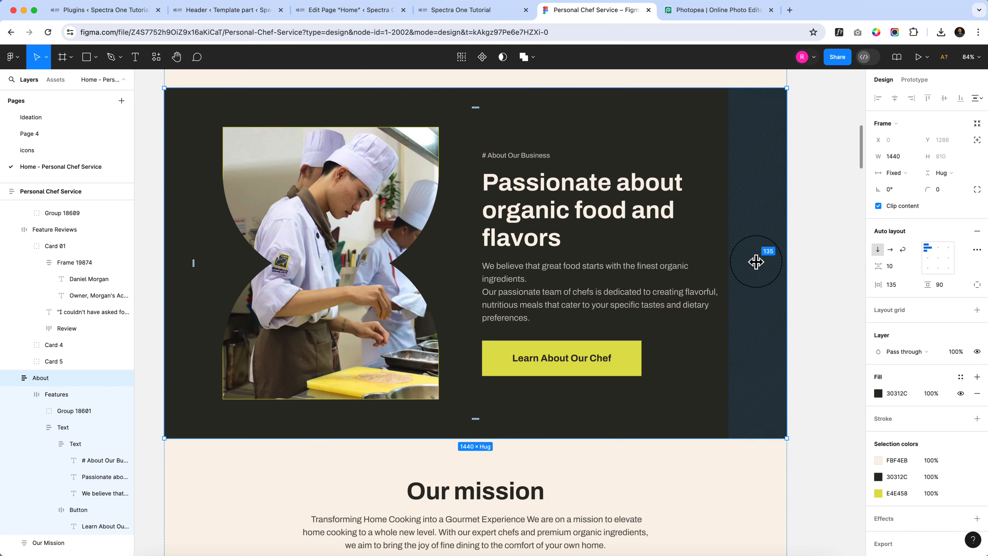
# In the Home page editor, unlink the About container's padding and set 90 px for top and bottom, 20 px for left and right
pyautogui.click(329, 11)
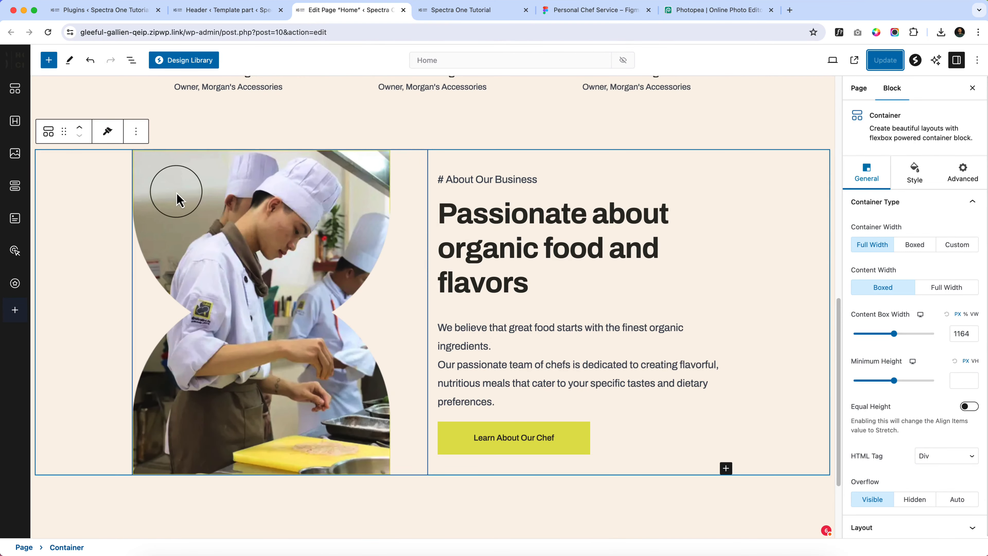
pyautogui.click(915, 172)
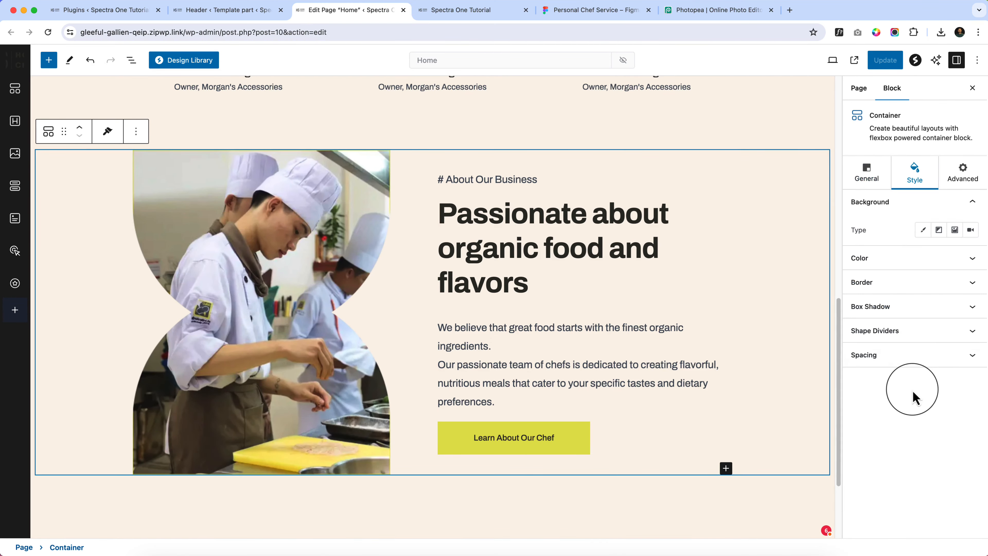
pyautogui.click(918, 362)
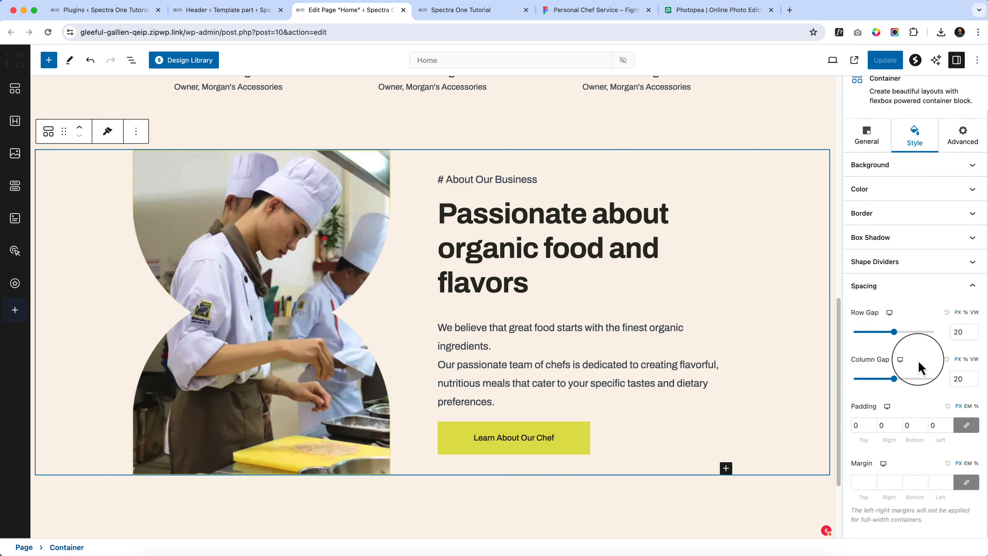
pyautogui.click(854, 424)
pyautogui.write('20')
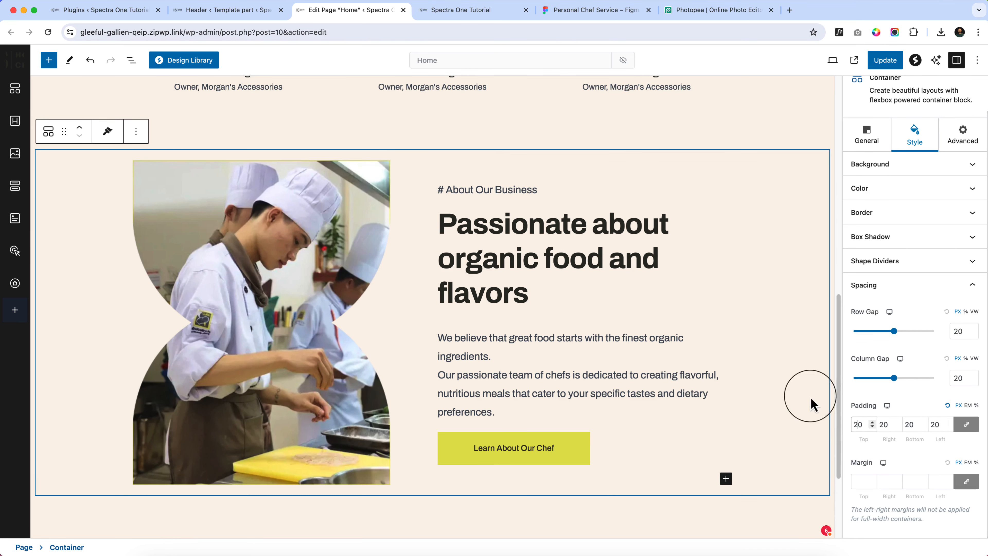
pyautogui.click(967, 424)
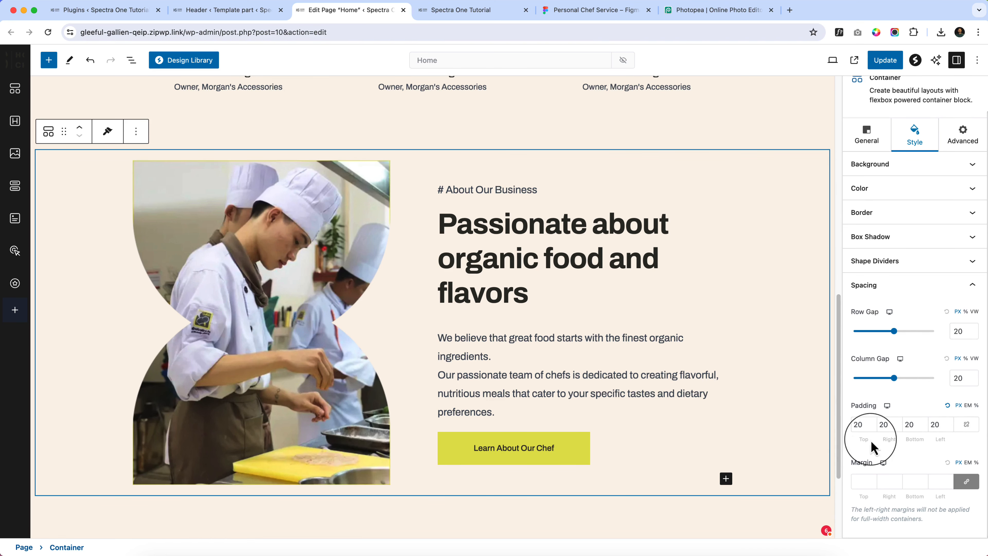
pyautogui.doubleClick(859, 422)
pyautogui.write('90')
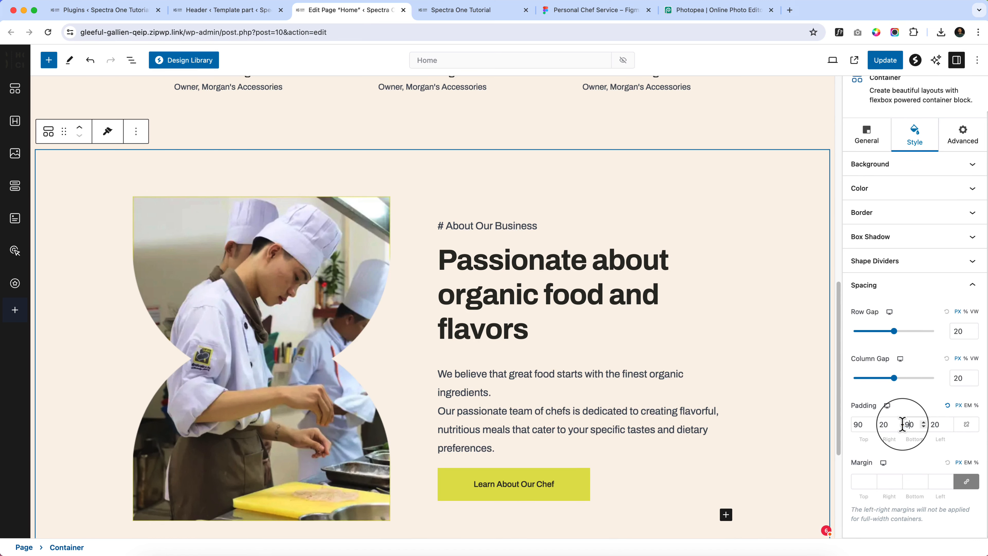
# Give the About container a solid background in the dark theme colour 30312C
pyautogui.click(914, 171)
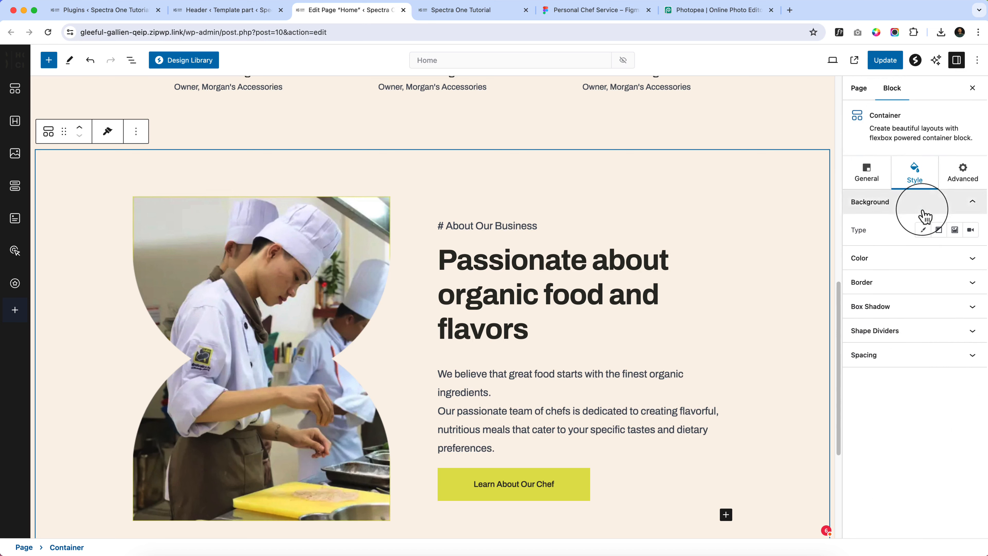
pyautogui.click(923, 231)
pyautogui.click(971, 259)
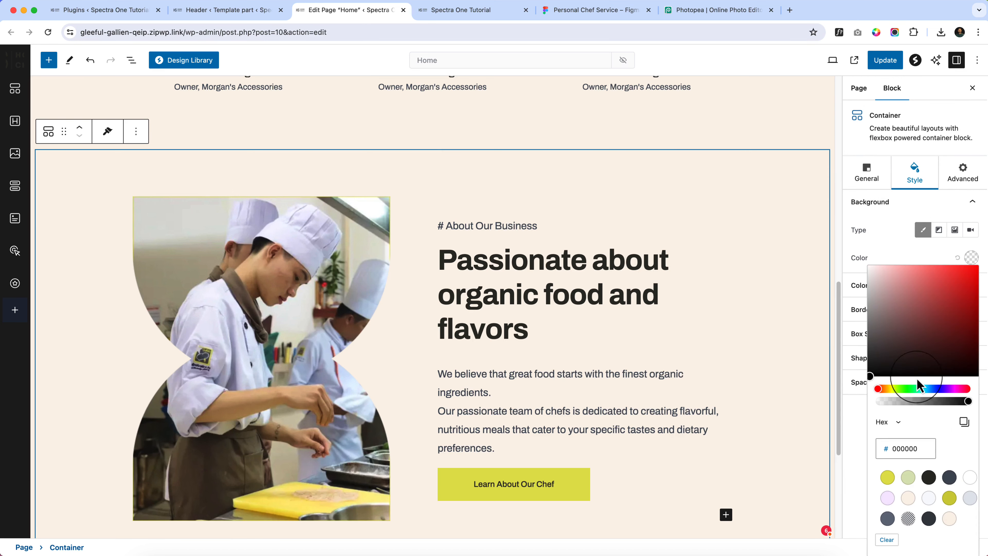
pyautogui.click(929, 480)
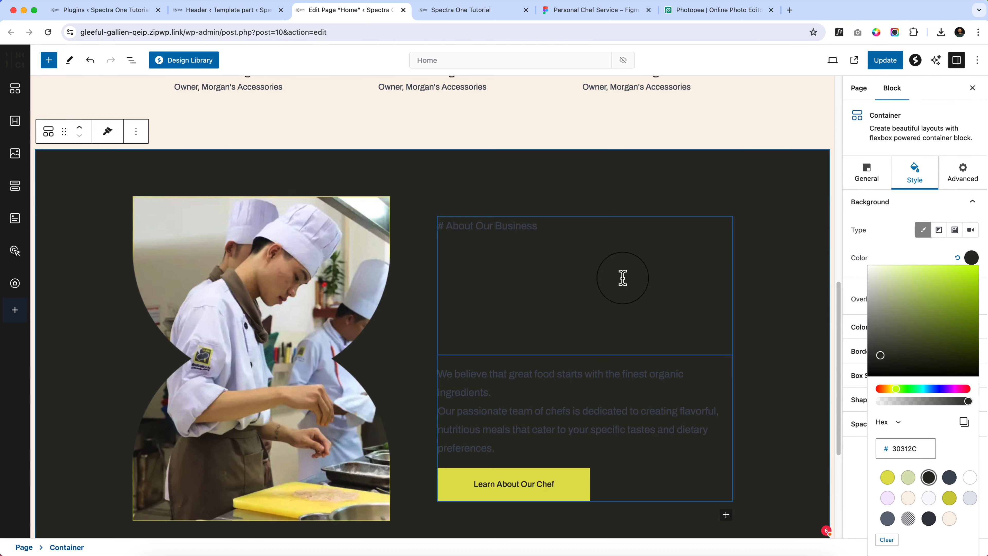
# Set the text colour of the "Passionate about organic food and flavors" heading to white (FFFFFF)
pyautogui.click(511, 227)
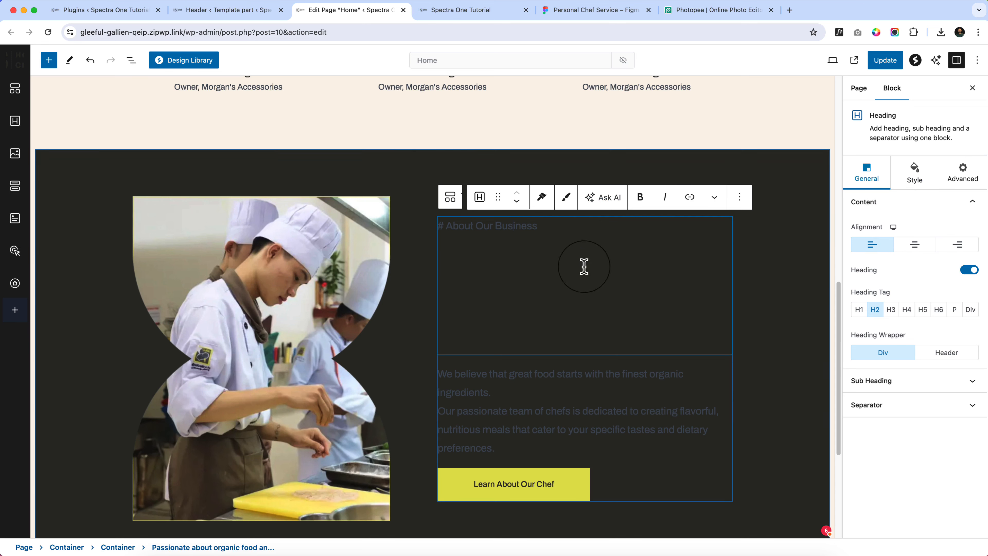
pyautogui.click(913, 173)
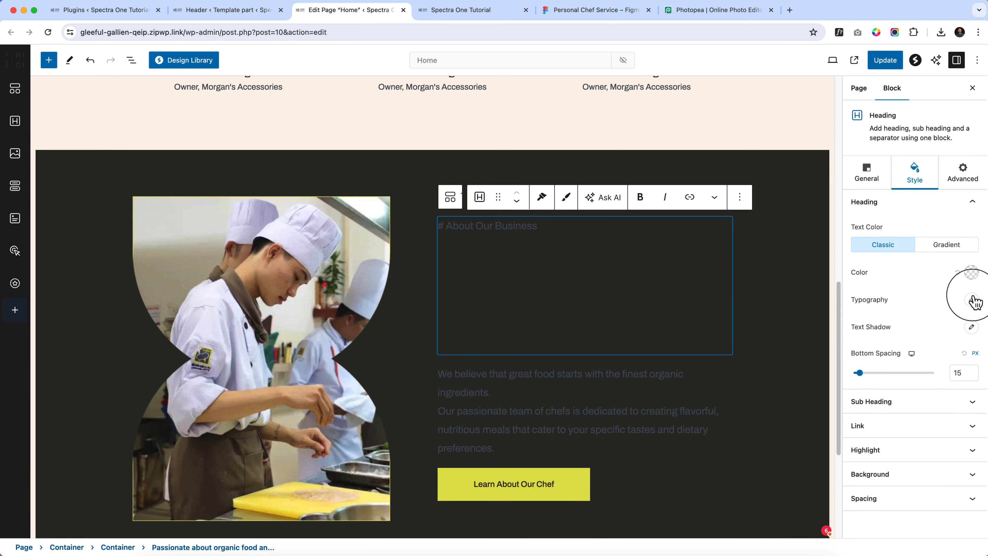
pyautogui.click(973, 275)
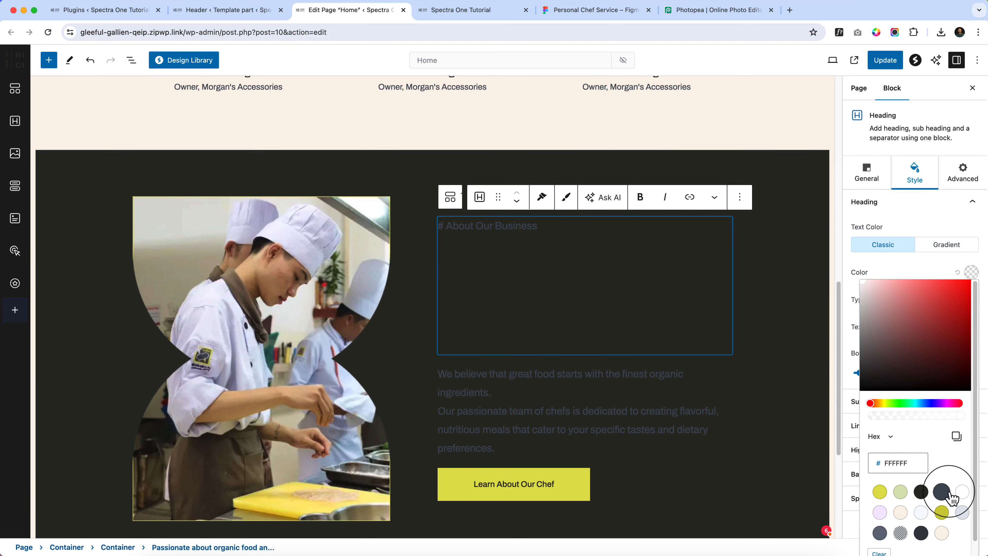
pyautogui.click(963, 485)
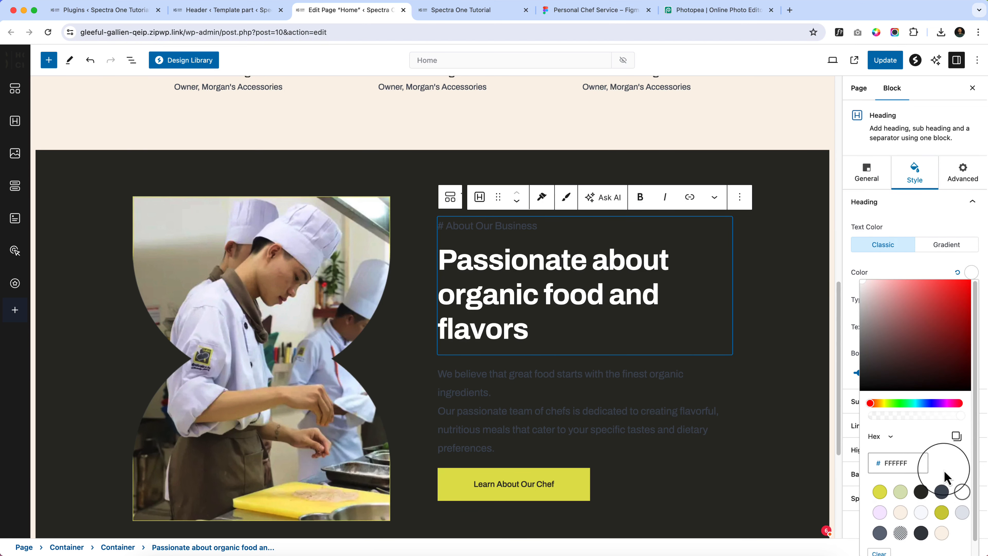
# Set the "# About Our Business" sub heading colour to white
pyautogui.click(926, 262)
pyautogui.click(925, 407)
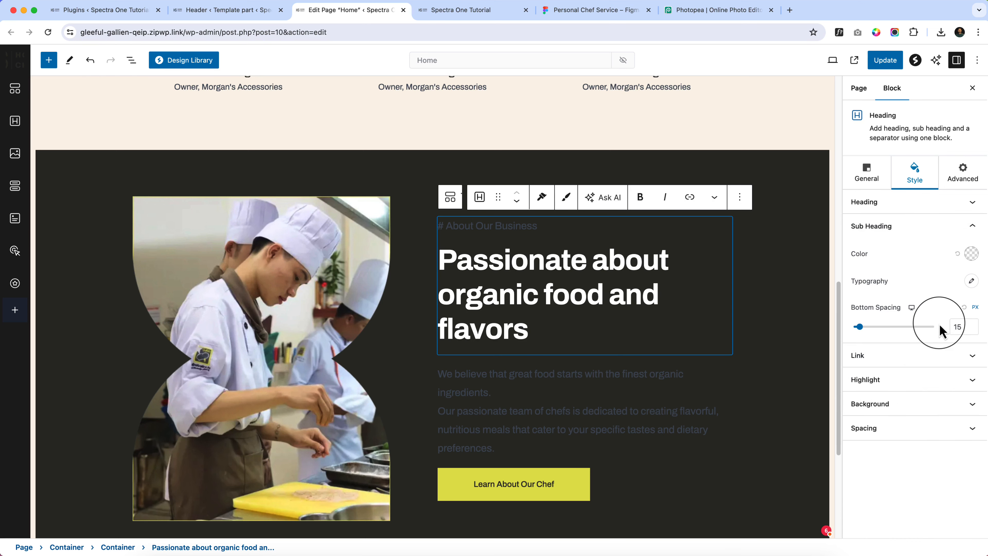
pyautogui.click(974, 259)
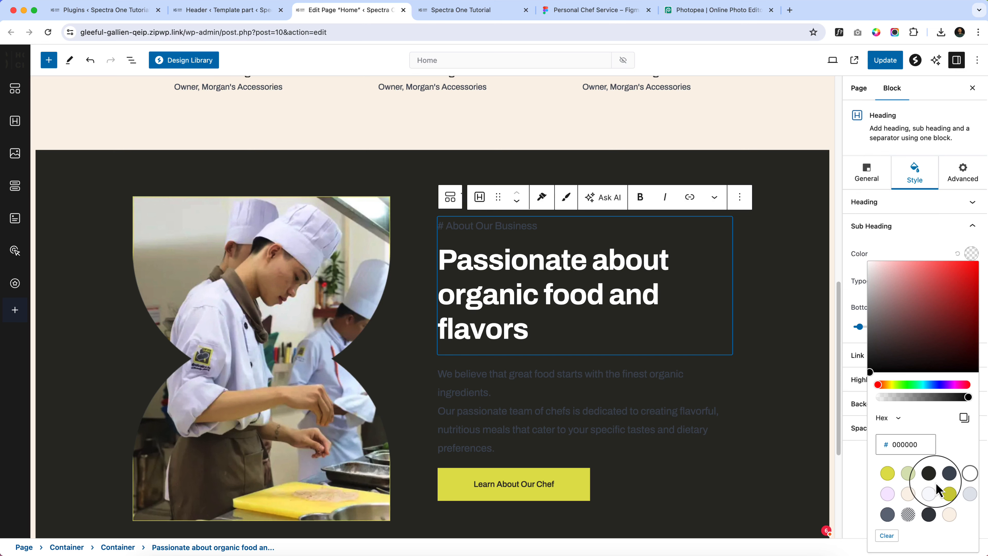
pyautogui.press('super+minus')
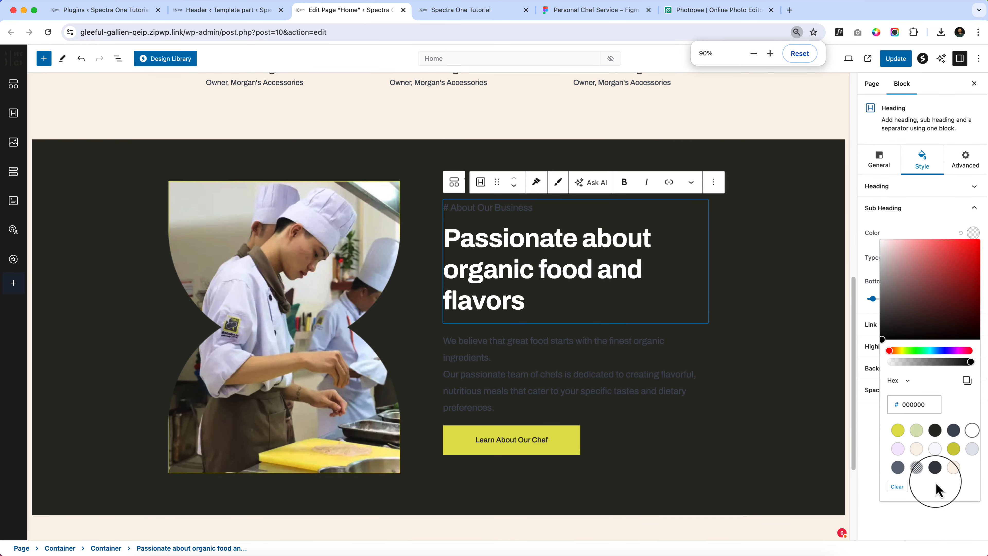
pyautogui.click(972, 431)
# Set the About description paragraph's text colour to white (FFFFFF), then deselect the text block
pyautogui.click(528, 368)
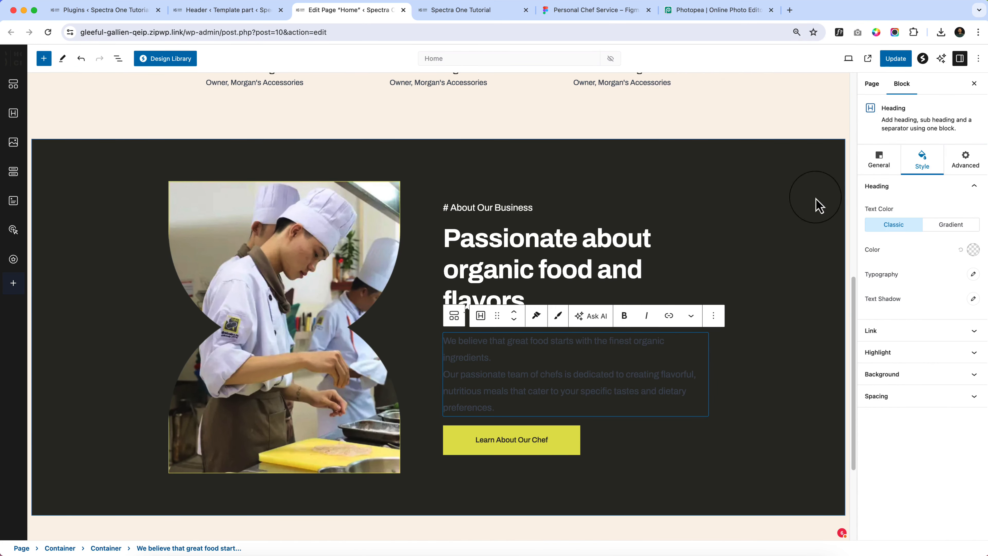
pyautogui.click(974, 250)
pyautogui.click(972, 447)
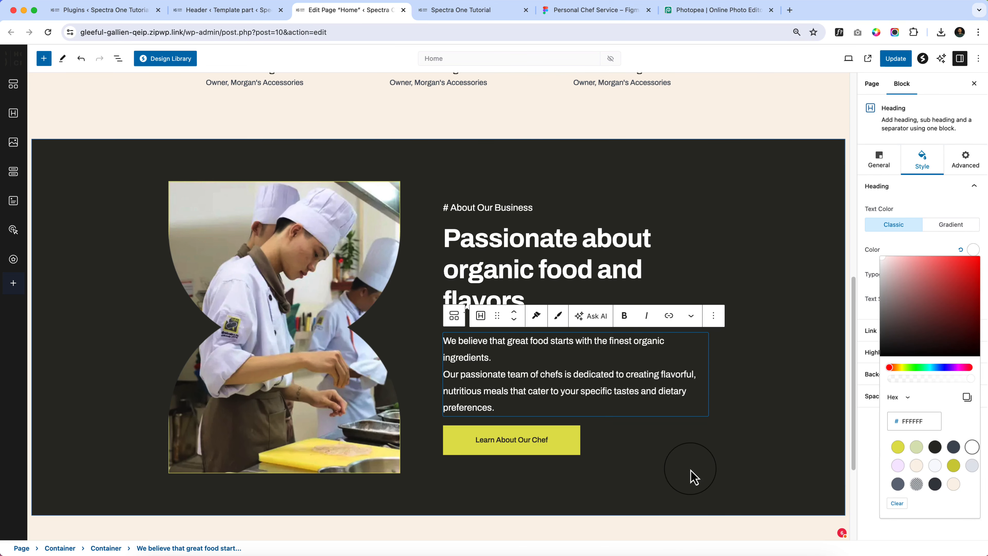
pyautogui.click(695, 477)
pyautogui.click(486, 479)
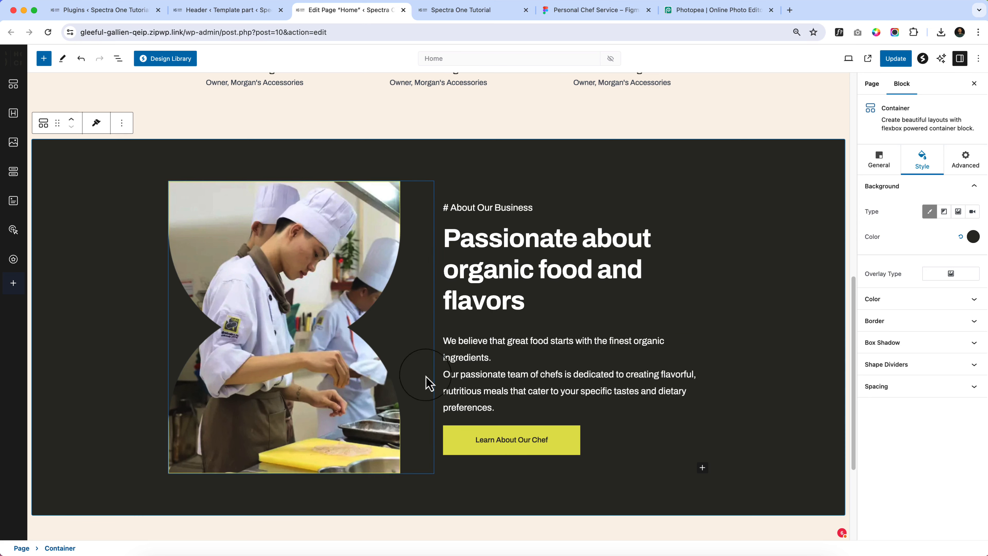
# Switch the editor to the Tablet preview and review the page sections from About up to the testimonials
pyautogui.scroll(5, 432, 370)
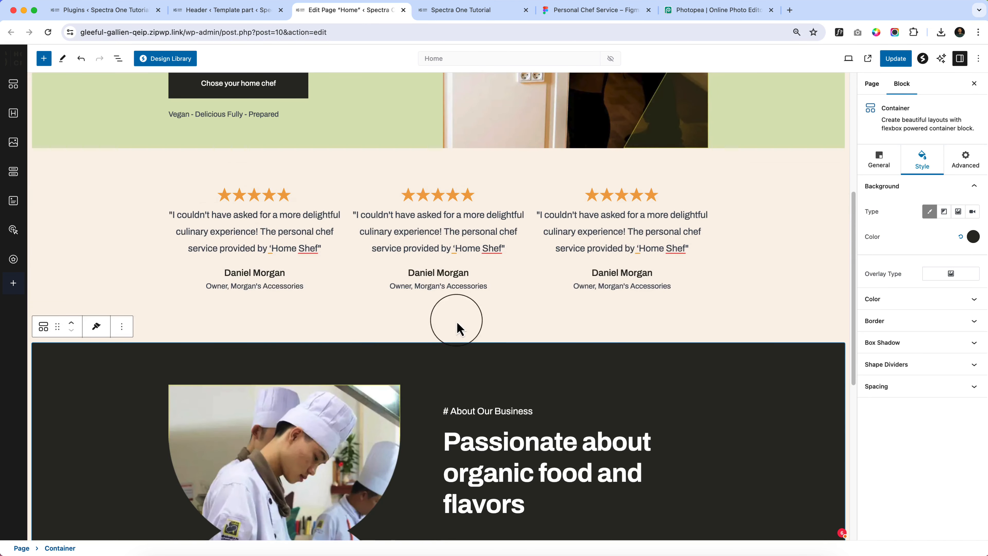
pyautogui.click(849, 58)
pyautogui.click(796, 105)
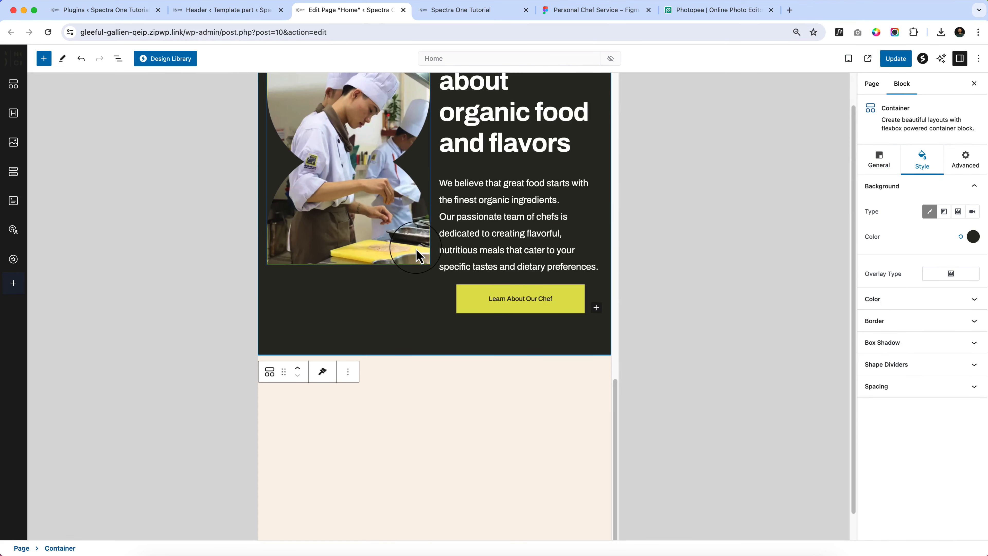
pyautogui.scroll(-2, 421, 256)
pyautogui.scroll(15, 430, 401)
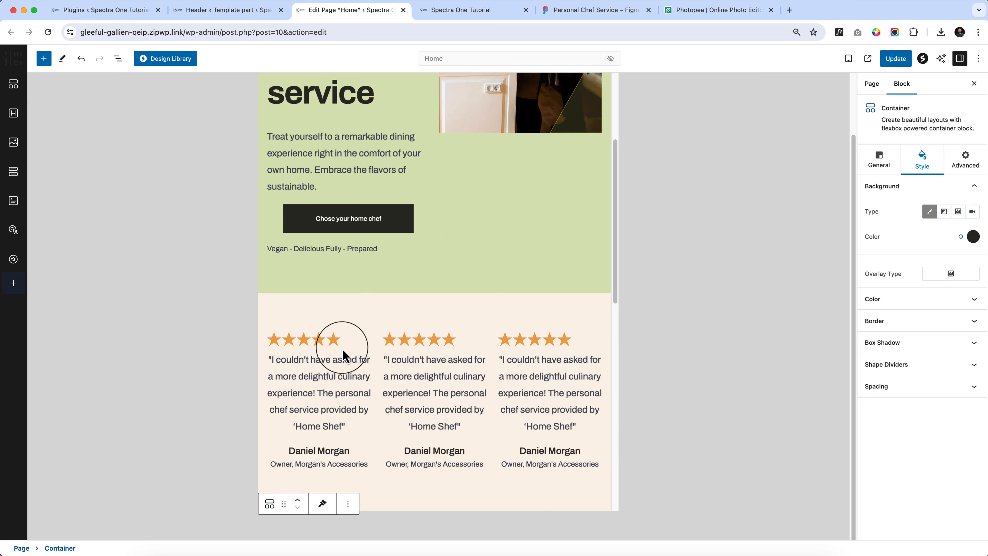
# Centre the star ratings in all three testimonial cards for the tablet layout
pyautogui.click(338, 358)
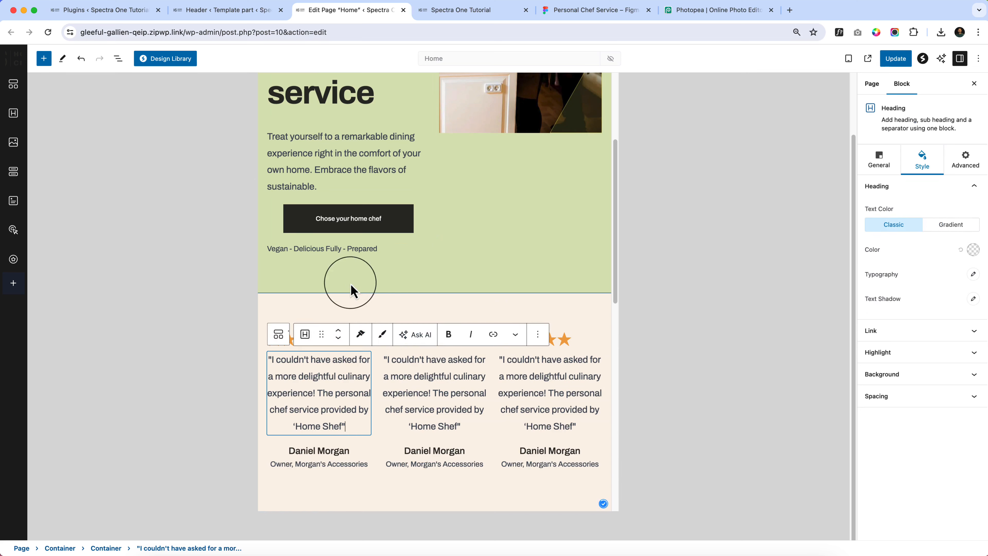
pyautogui.click(276, 312)
pyautogui.click(357, 338)
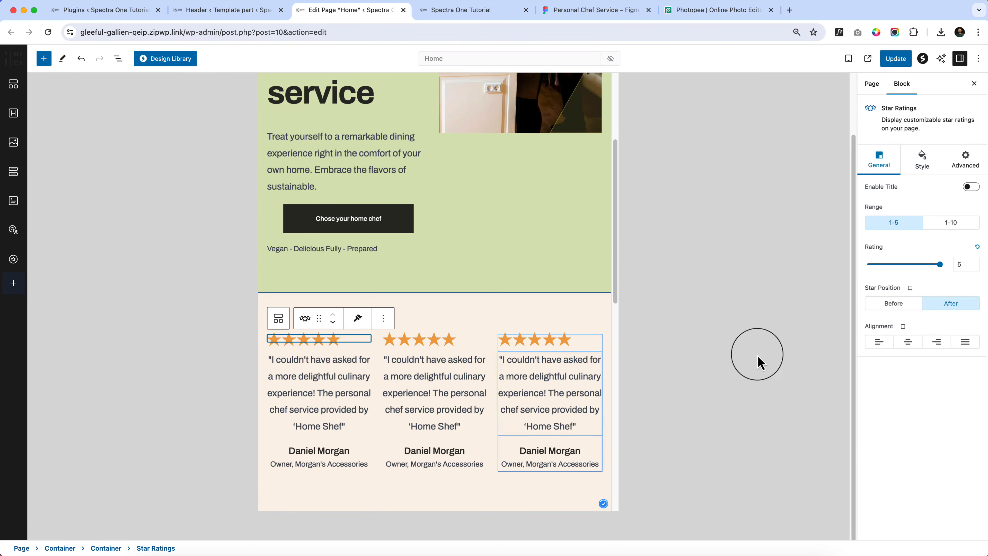
pyautogui.click(908, 341)
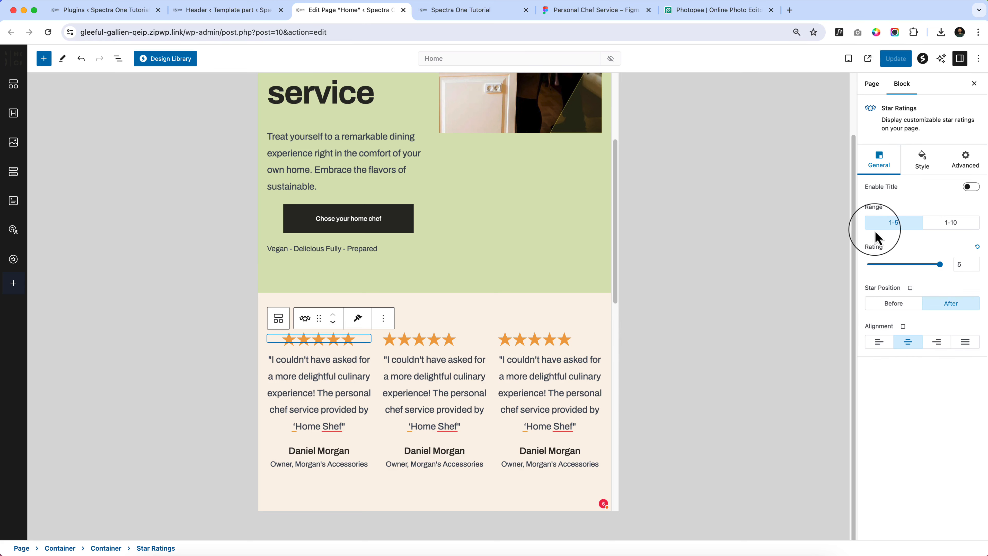
pyautogui.click(459, 344)
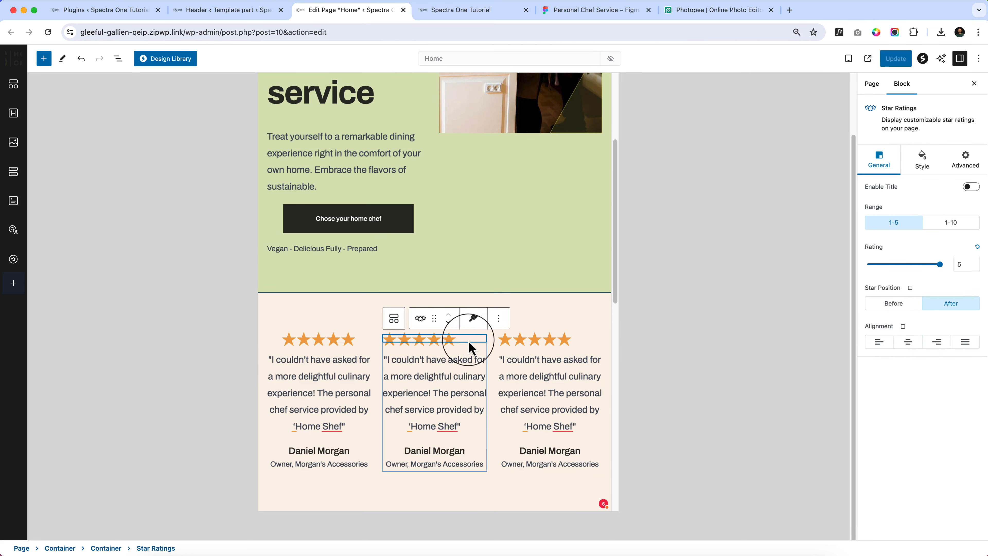
pyautogui.click(912, 342)
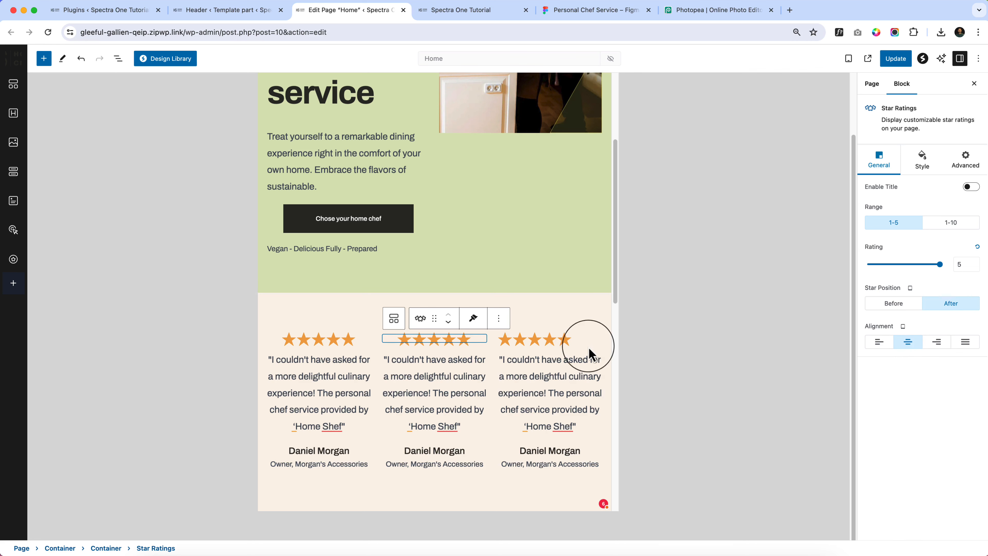
pyautogui.click(586, 339)
pyautogui.click(909, 341)
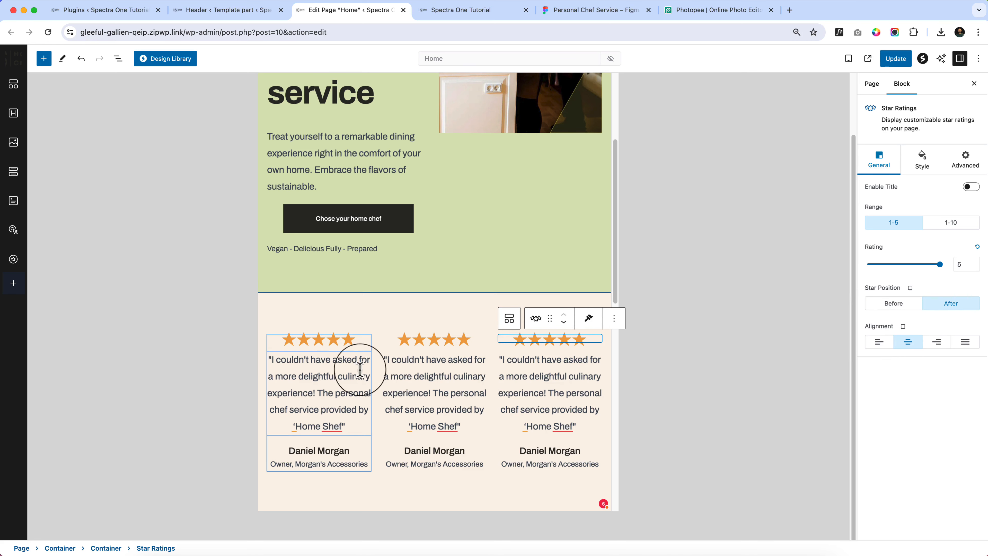
# Check the rest of the page in the tablet layout, then switch the editor to the Mobile preview
pyautogui.scroll(-5, 360, 351)
pyautogui.scroll(-8, 364, 377)
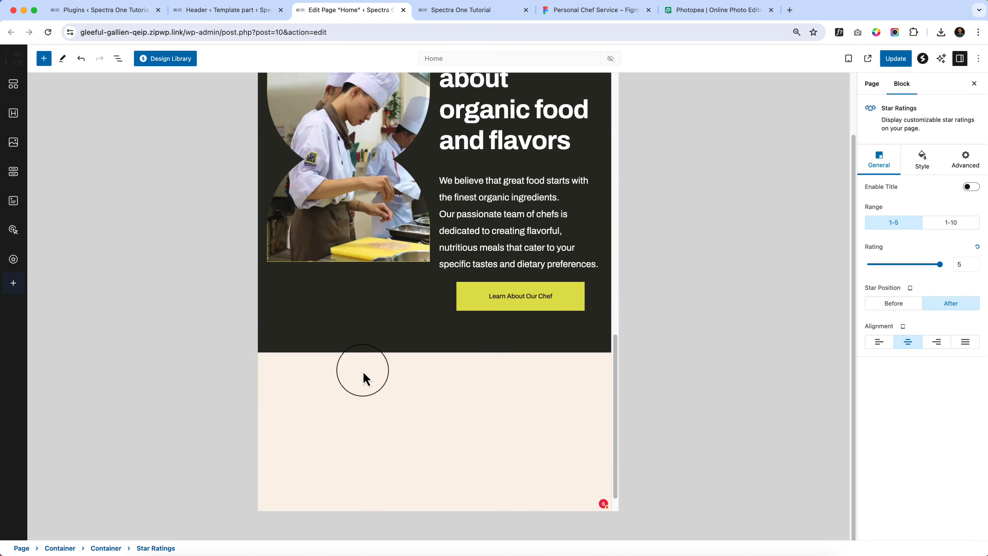
pyautogui.scroll(8, 451, 301)
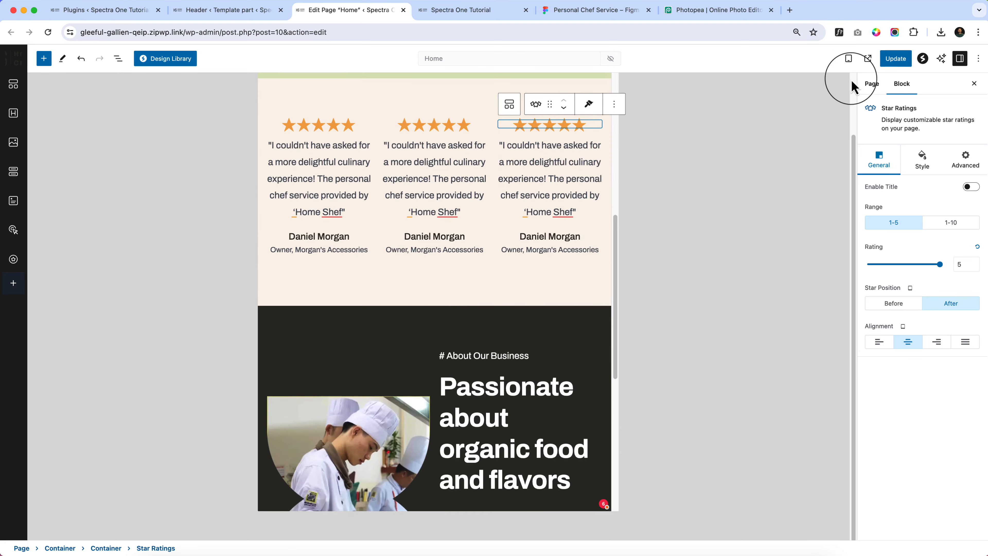
pyautogui.click(849, 59)
pyautogui.click(794, 117)
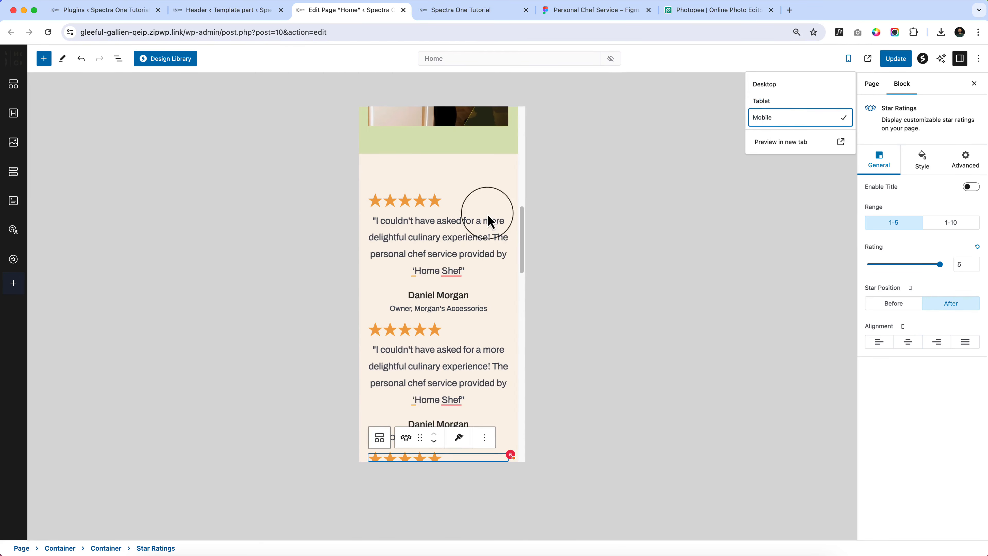
# Centre the star ratings in all three testimonial cards for the mobile layout
pyautogui.click(443, 201)
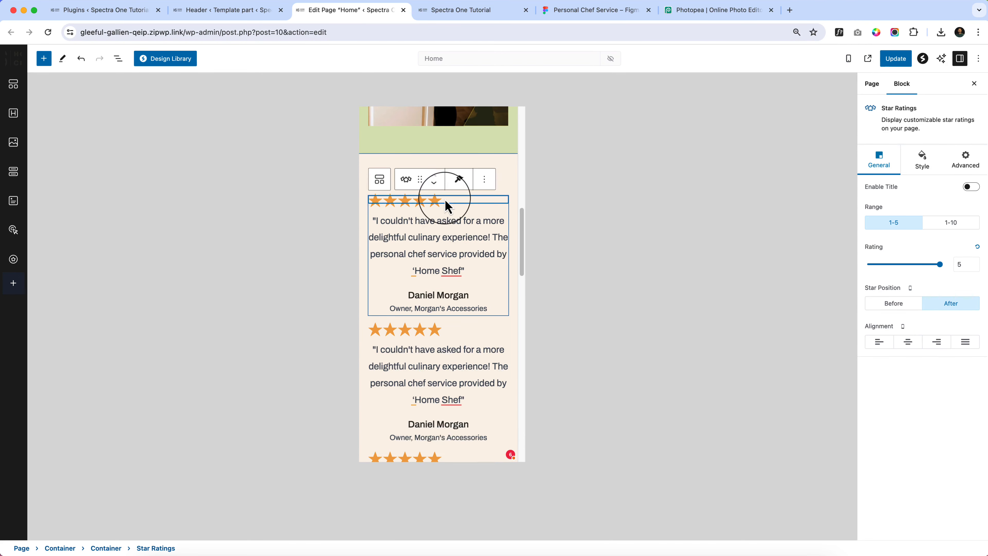
pyautogui.click(909, 342)
pyautogui.click(447, 329)
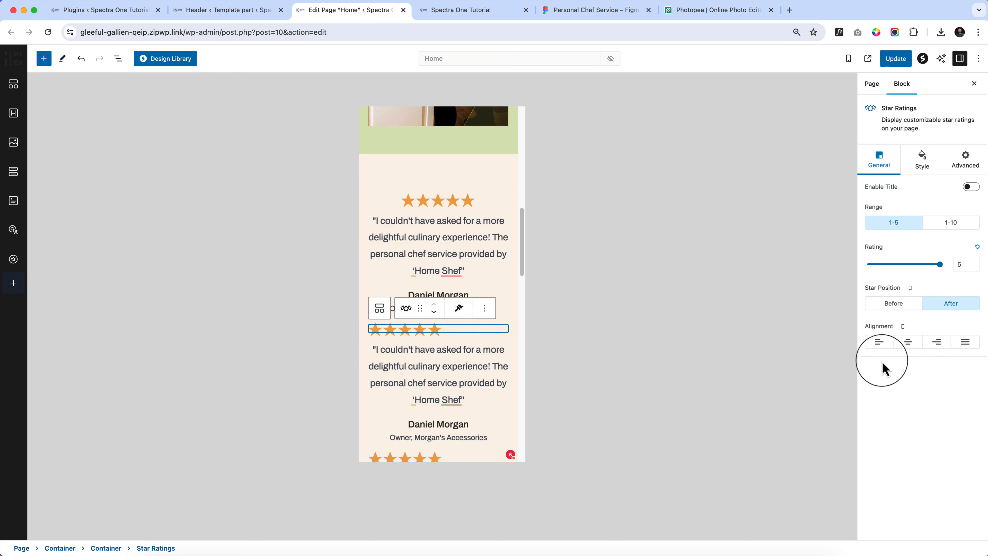
pyautogui.click(909, 343)
pyautogui.click(451, 464)
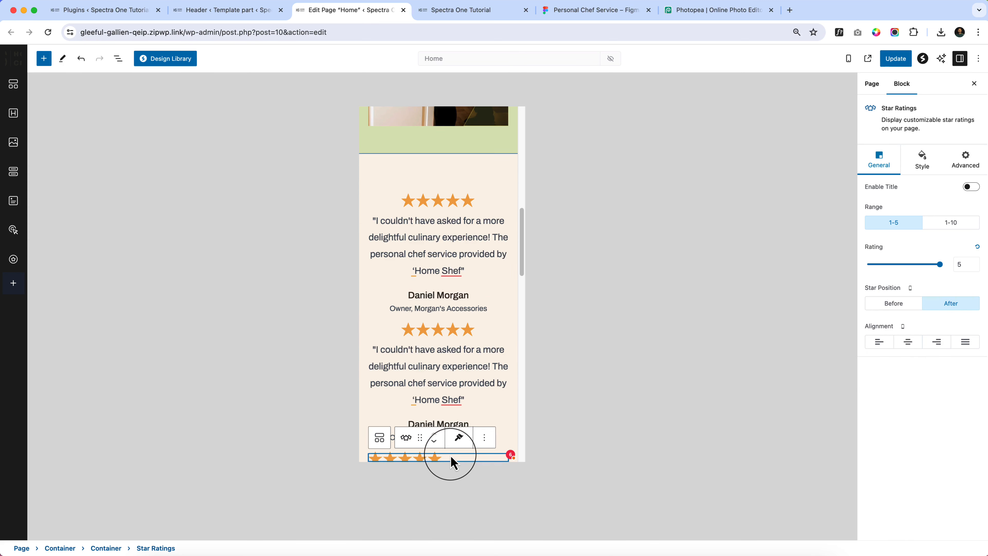
pyautogui.click(909, 342)
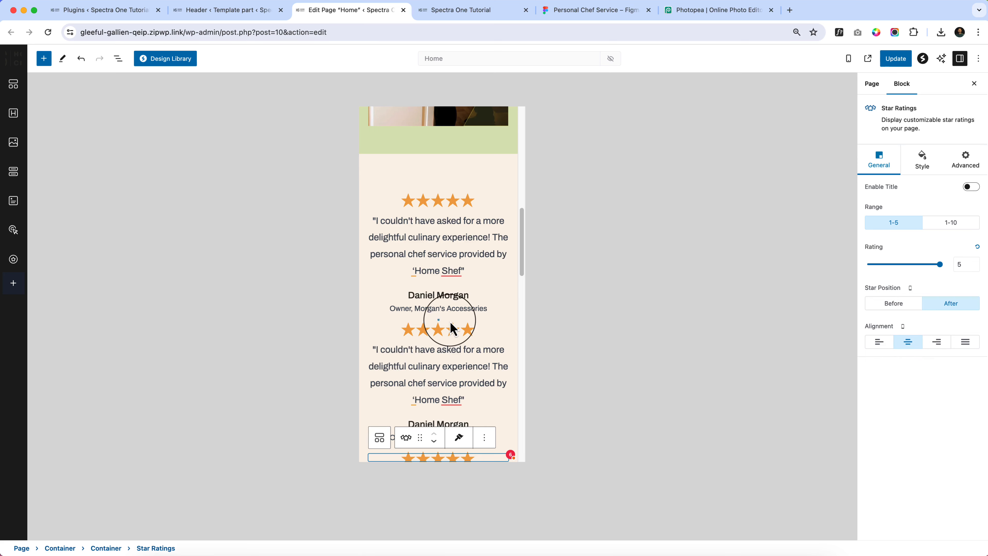
# Review the mobile layout below the testimonials, then open the typography settings of the "Passionate about organic food and flavors" heading
pyautogui.scroll(-10, 469, 376)
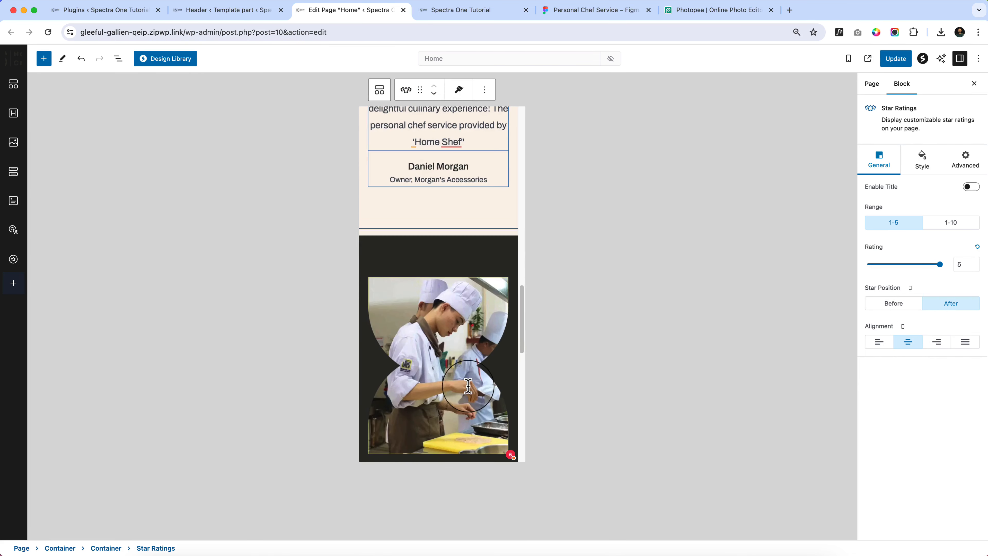
pyautogui.scroll(-12, 469, 387)
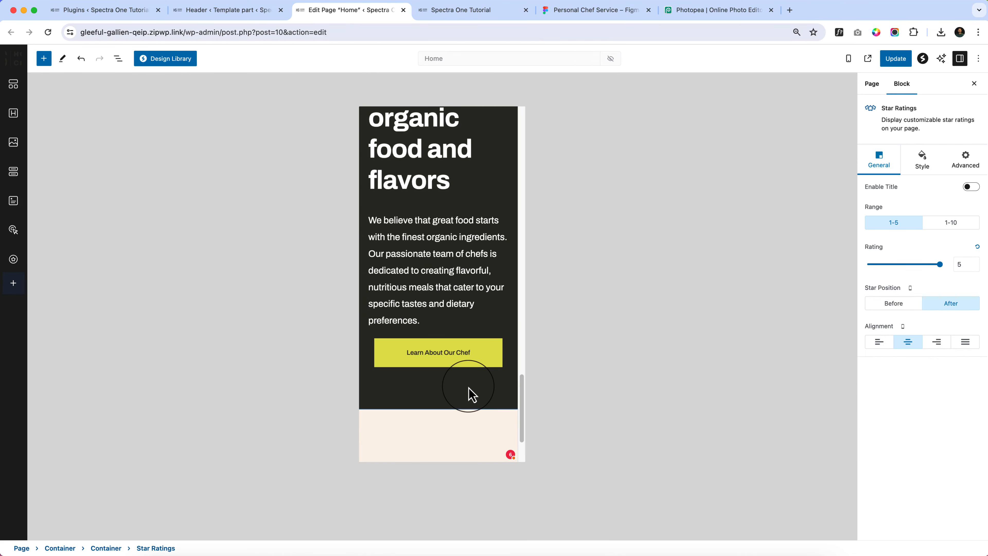
pyautogui.scroll(-2, 471, 391)
pyautogui.scroll(8, 466, 388)
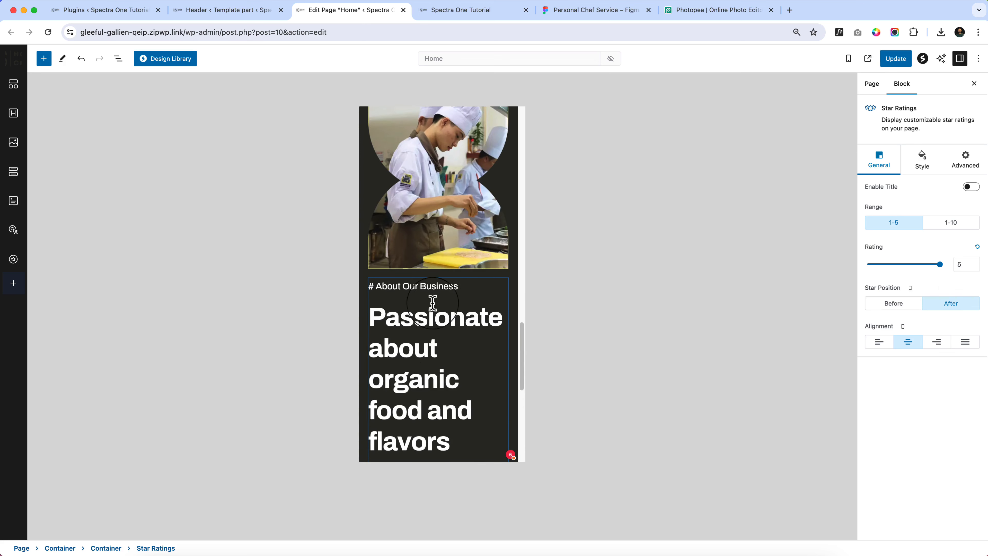
pyautogui.click(427, 338)
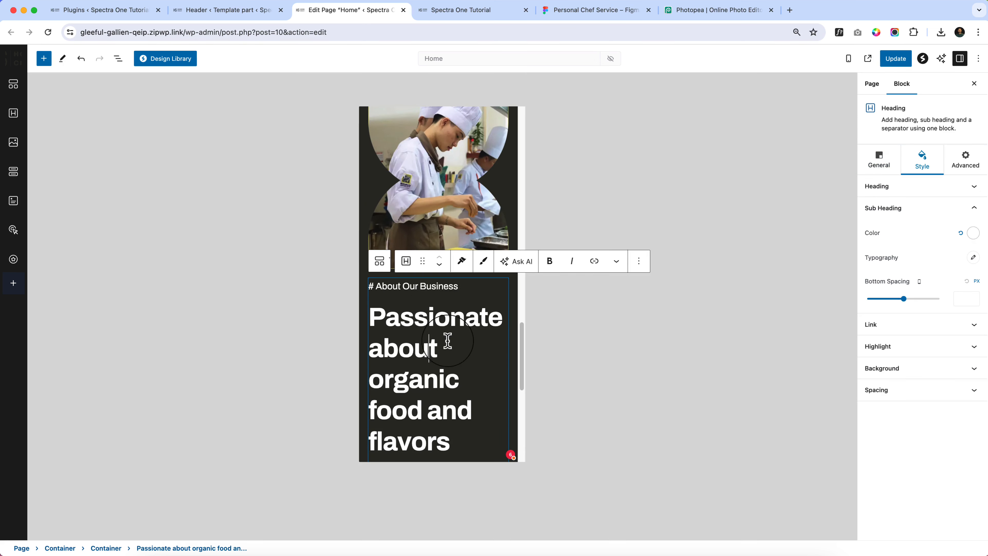
pyautogui.click(910, 186)
pyautogui.click(973, 273)
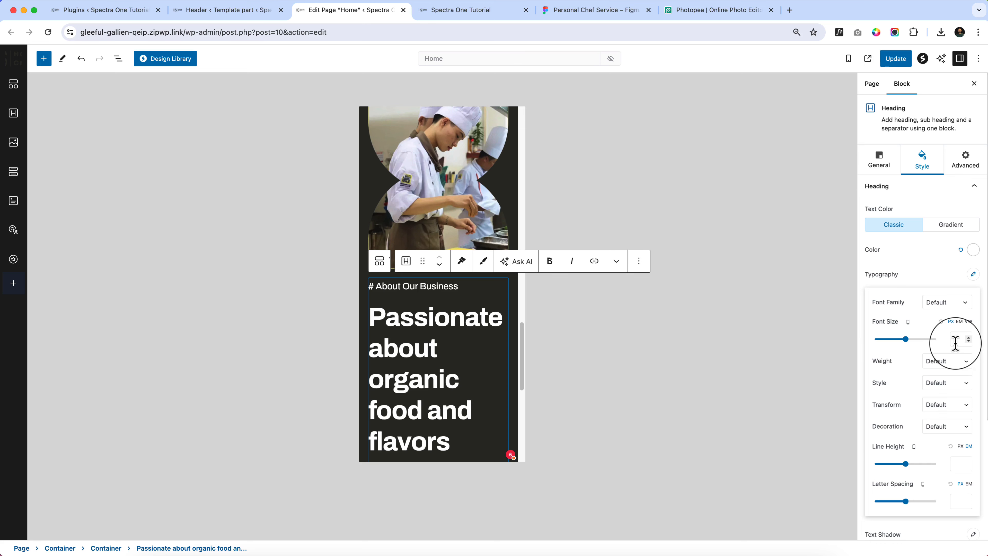
# Check the mobile font size of the hero heading "Indulge in organic culinary delights with home chef service"
pyautogui.scroll(15, 420, 209)
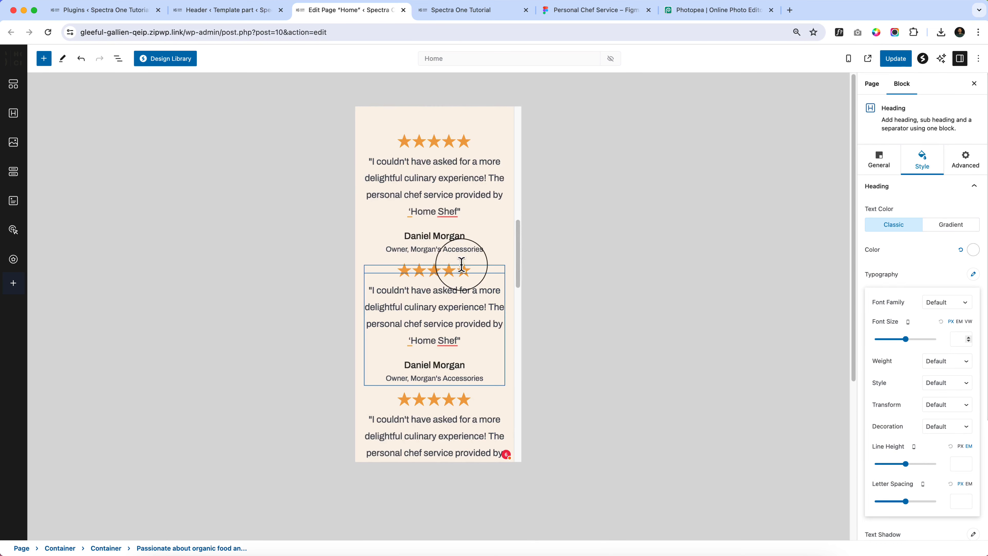
pyautogui.click(450, 241)
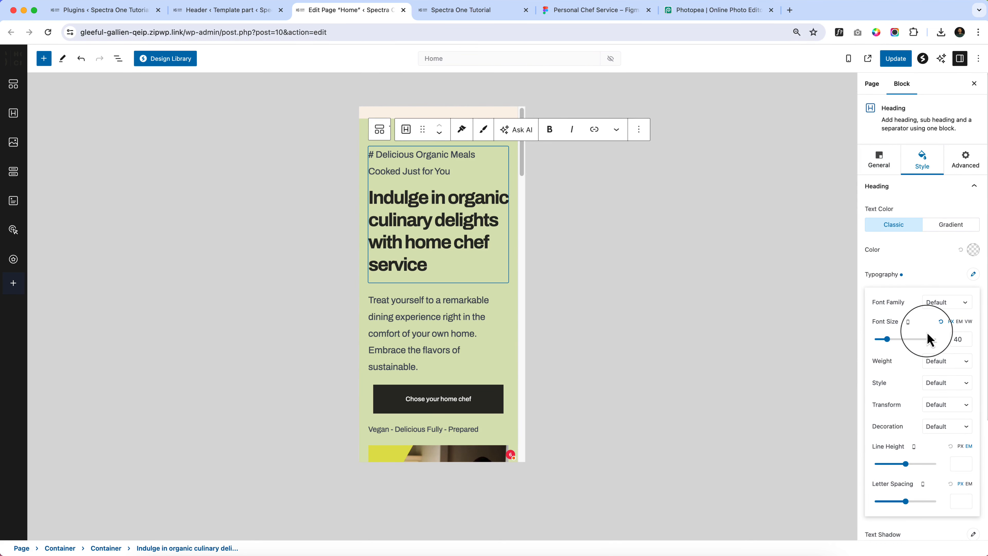
pyautogui.scroll(-1, 425, 280)
pyautogui.scroll(-15, 426, 286)
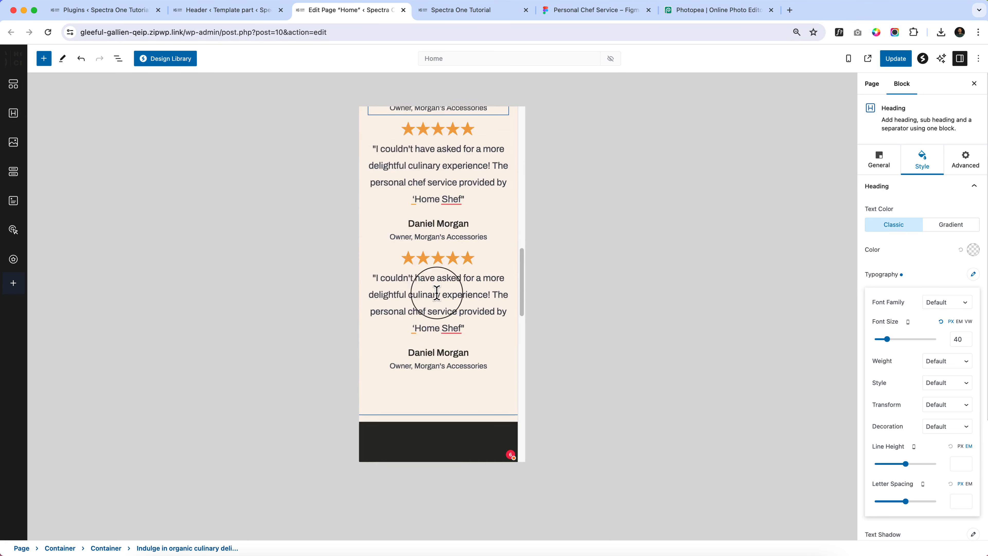
# Set the About heading's mobile font size to 38 px and check the rest of the About section
pyautogui.click(435, 318)
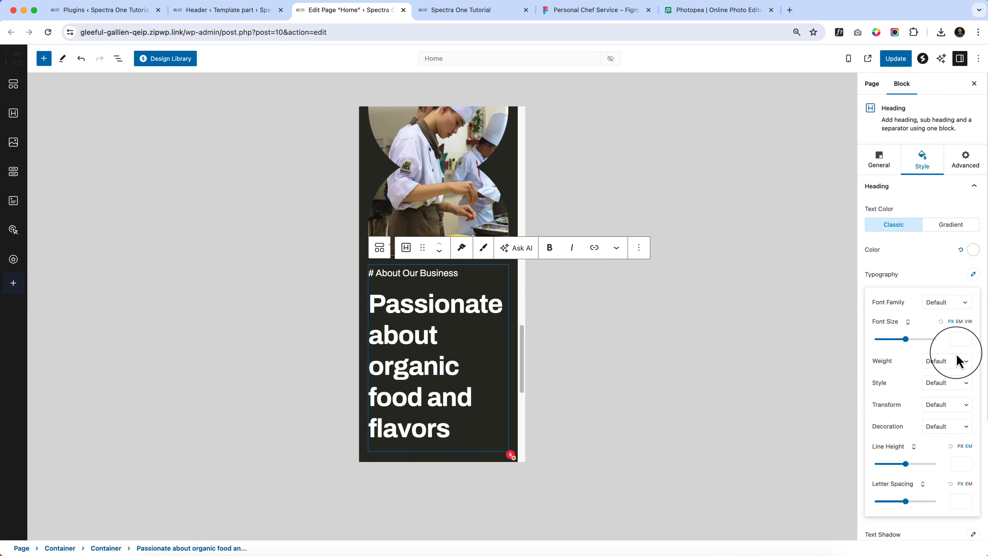
pyautogui.click(967, 344)
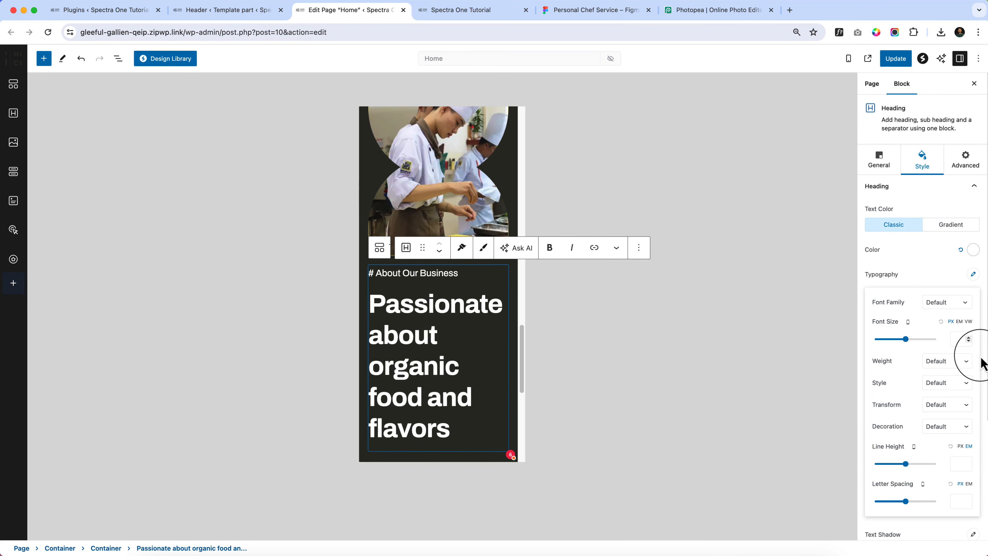
pyautogui.write('38')
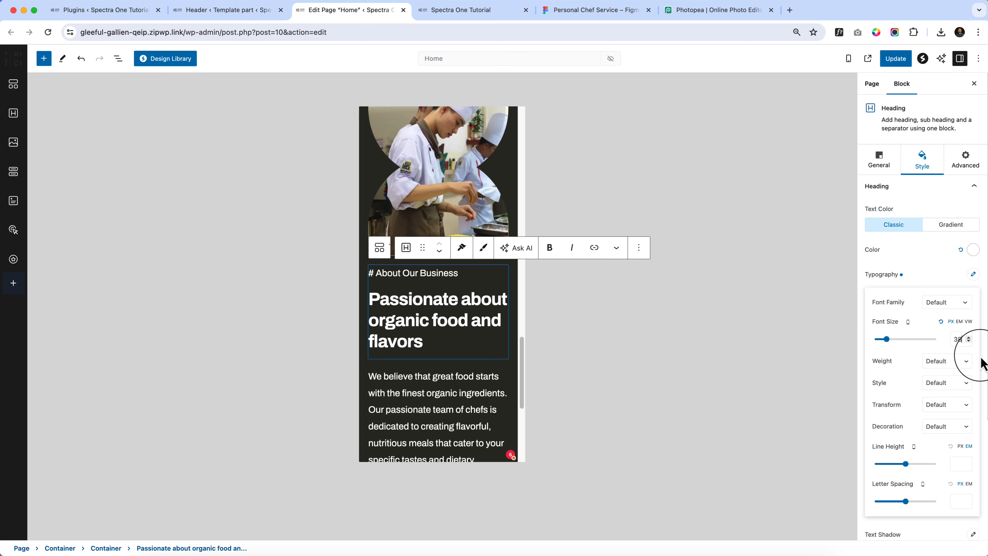
pyautogui.scroll(-5, 473, 346)
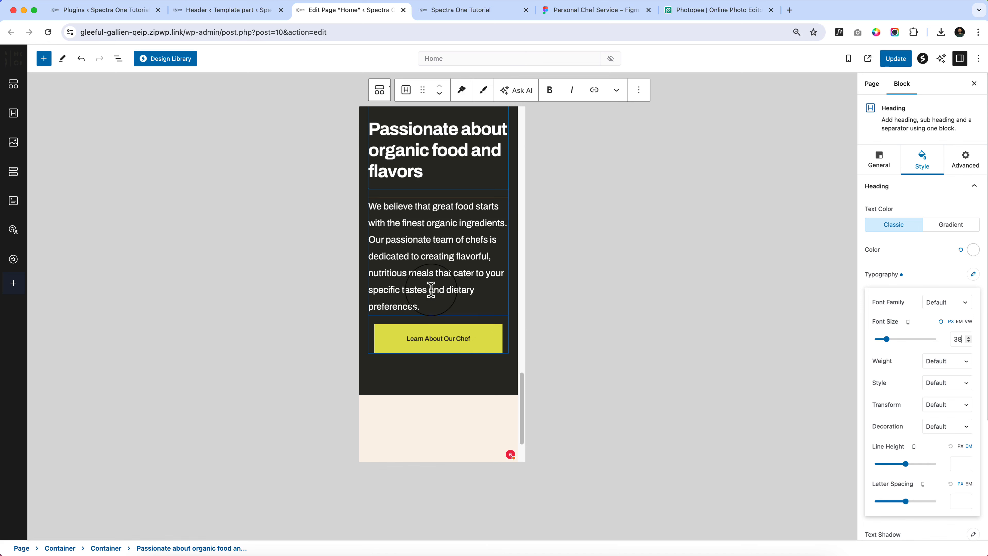
pyautogui.scroll(5, 431, 290)
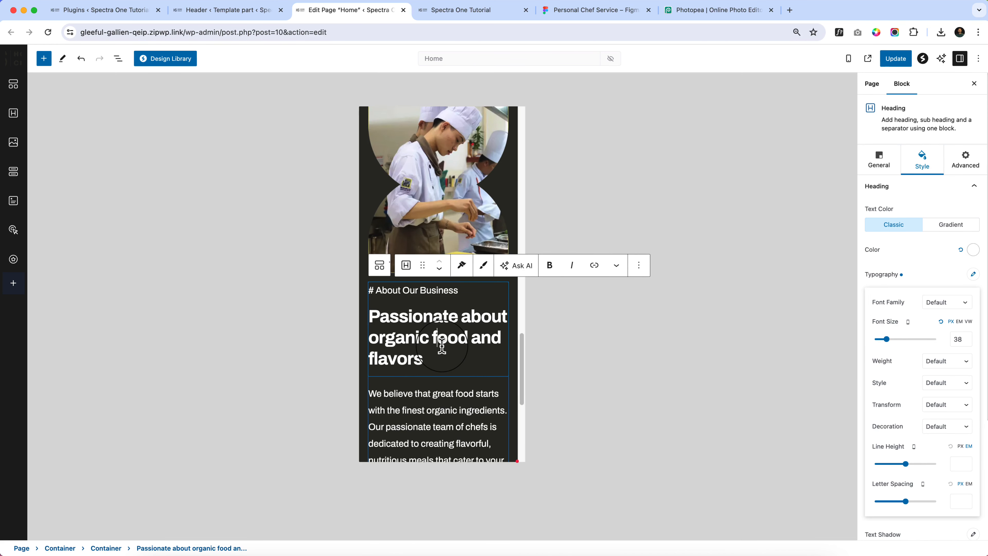
pyautogui.scroll(-2, 442, 346)
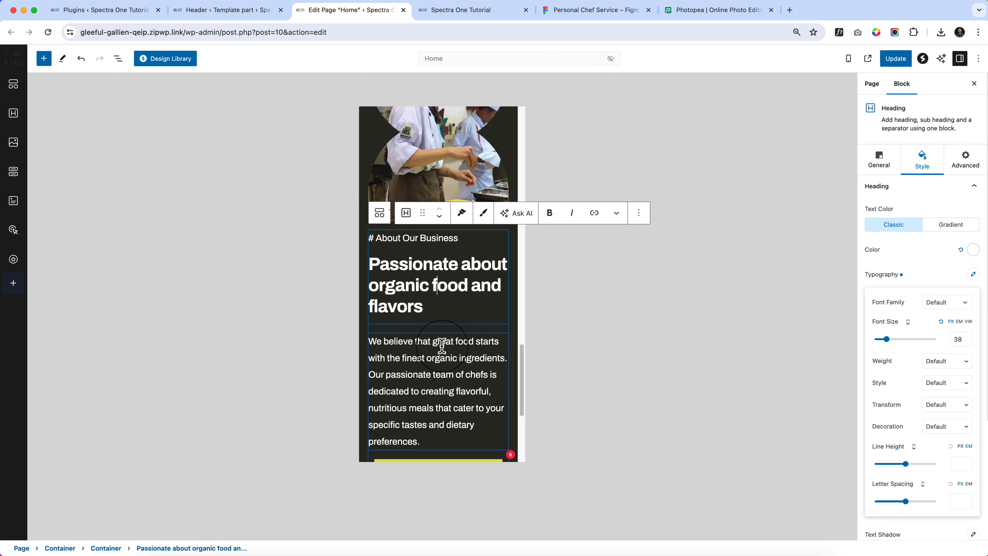
pyautogui.scroll(-5, 441, 346)
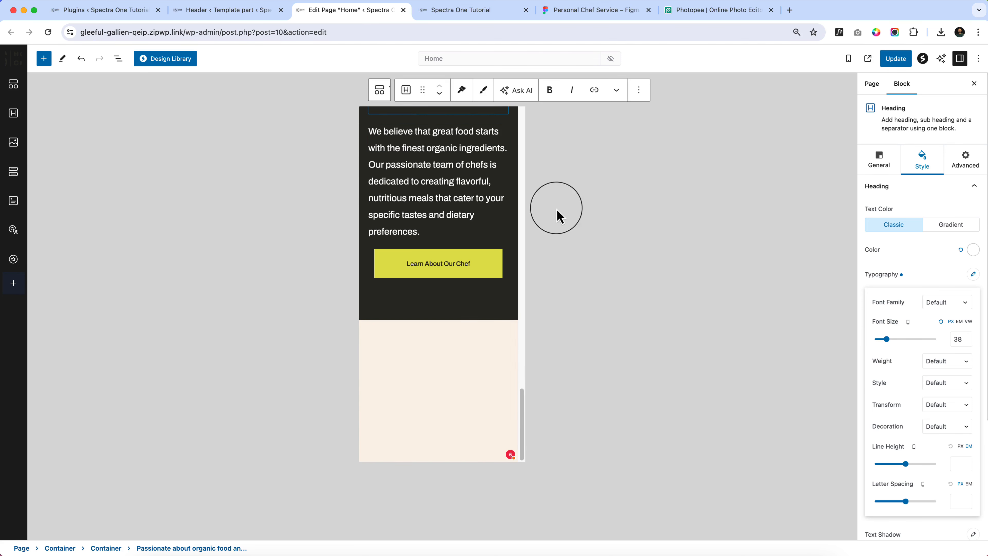
# Switch the editor back to the Desktop preview and update the Home page
pyautogui.click(848, 59)
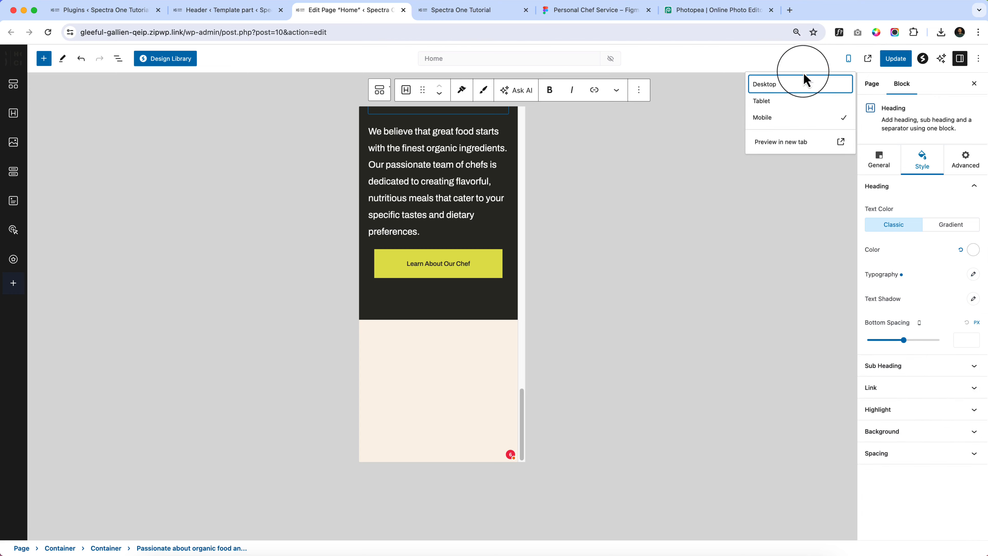
pyautogui.click(790, 83)
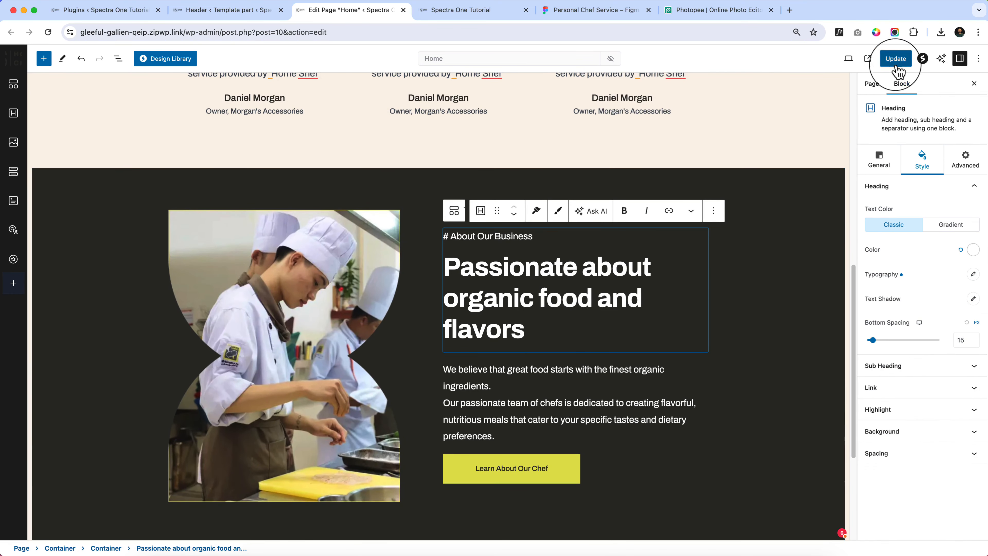
pyautogui.click(895, 58)
# Go to the live Spectra One Tutorial site and reload it to view the updated About section
pyautogui.click(498, 11)
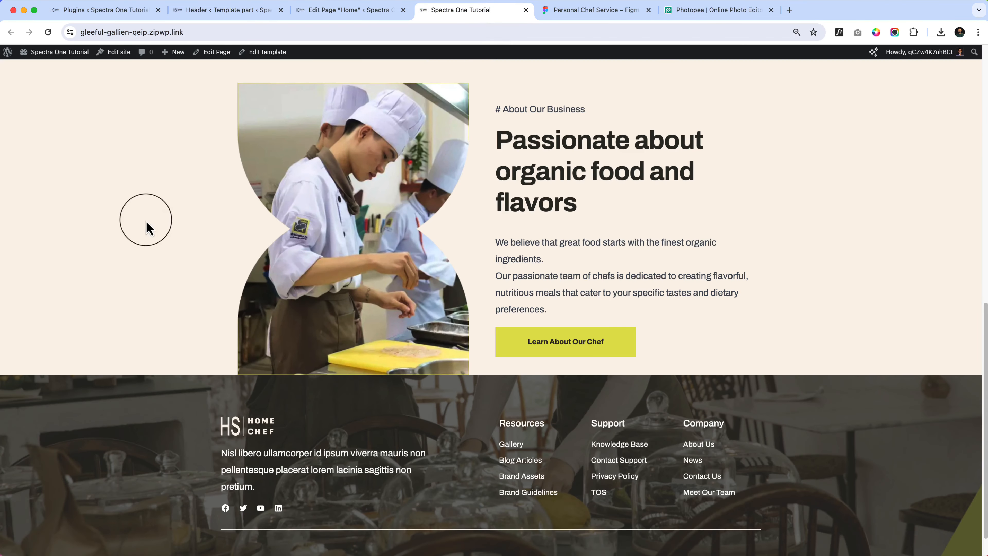
pyautogui.rightClick(148, 219)
pyautogui.click(191, 252)
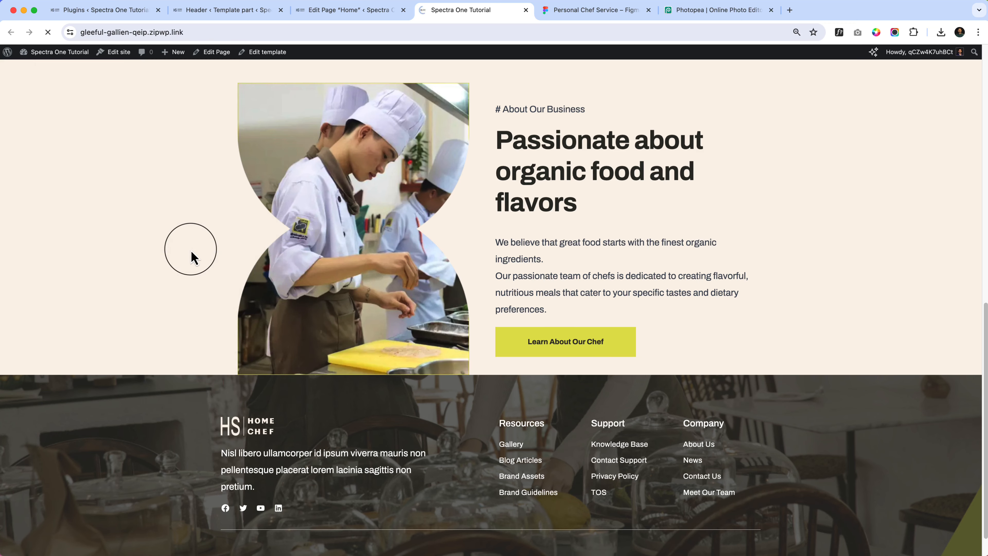